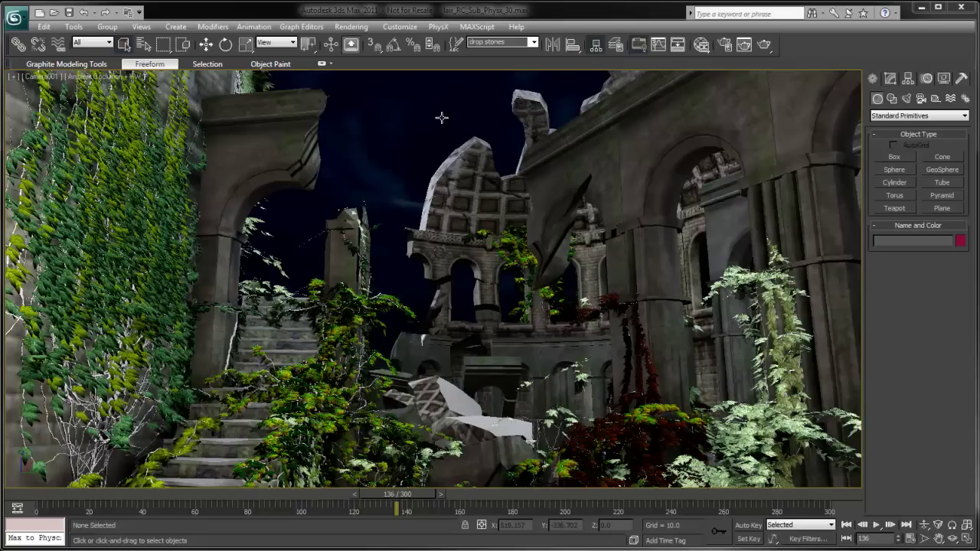
- Switch to a wireframe perspective view framed on the selected arcade wall sections and hide all unselected objects
key("F3")
left_click(458, 123)
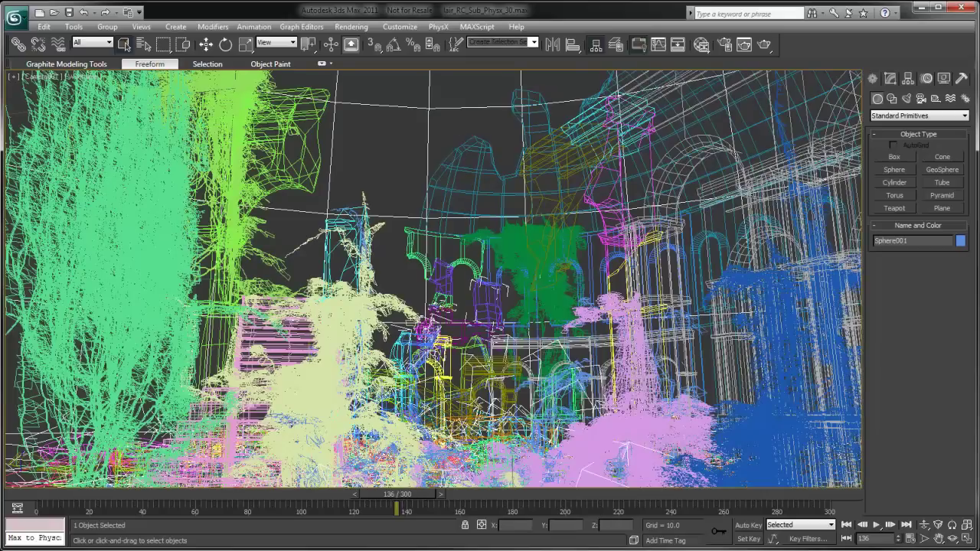
key("ctrl+z")
key("p")
key("z")
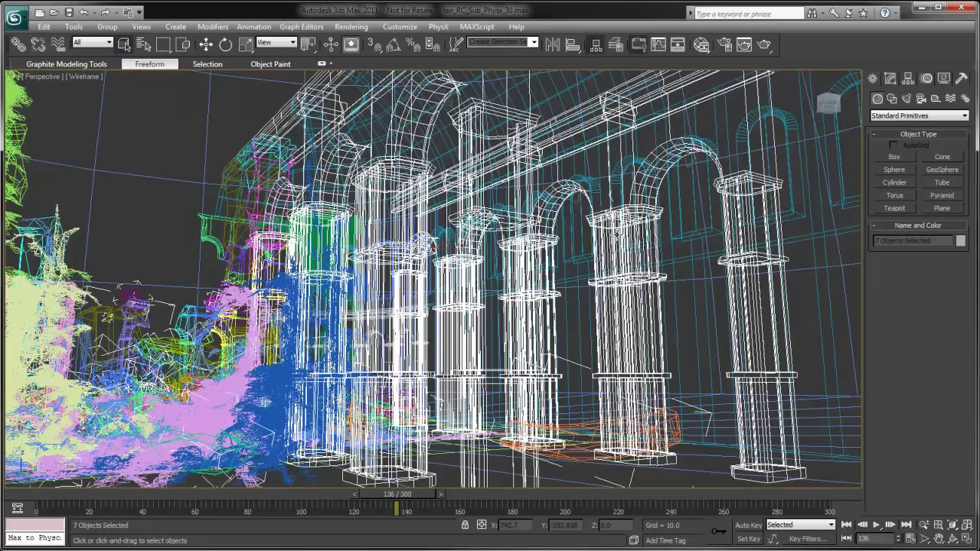
middle_click_drag(433, 245, 653, 283, "alt")
right_click(653, 283)
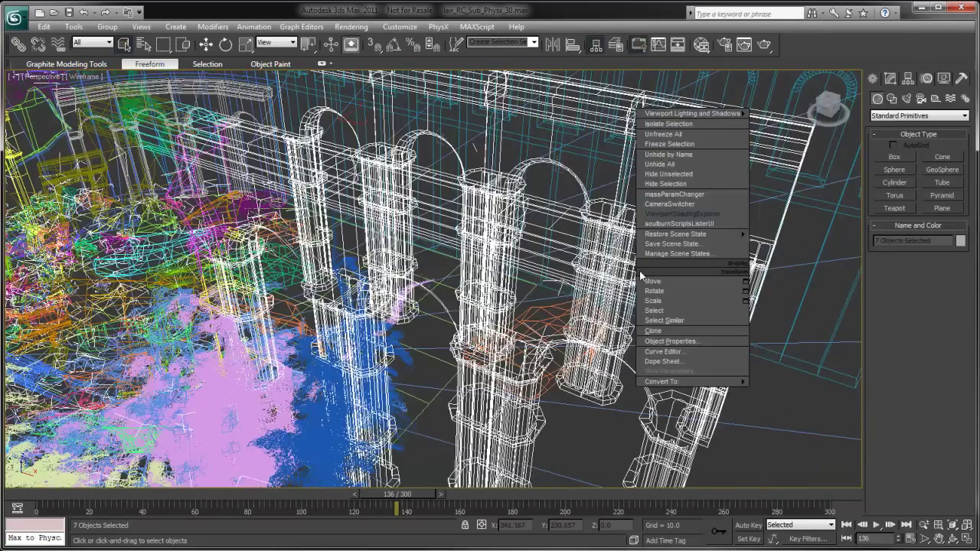
left_click(645, 159)
- Hide every arcade section except the upper end arch, and frame that arch in the front view
mouse_move(646, 159)
middle_mouse_down("alt")
mouse_move(628, 176)
mouse_move(639, 169)
middle_mouse_up("alt")
right_click(637, 170)
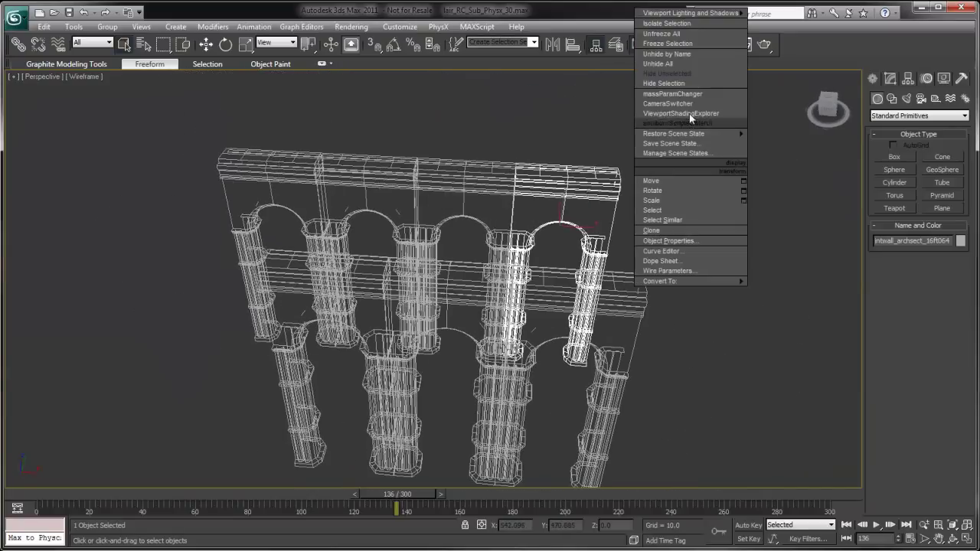
left_click(664, 83)
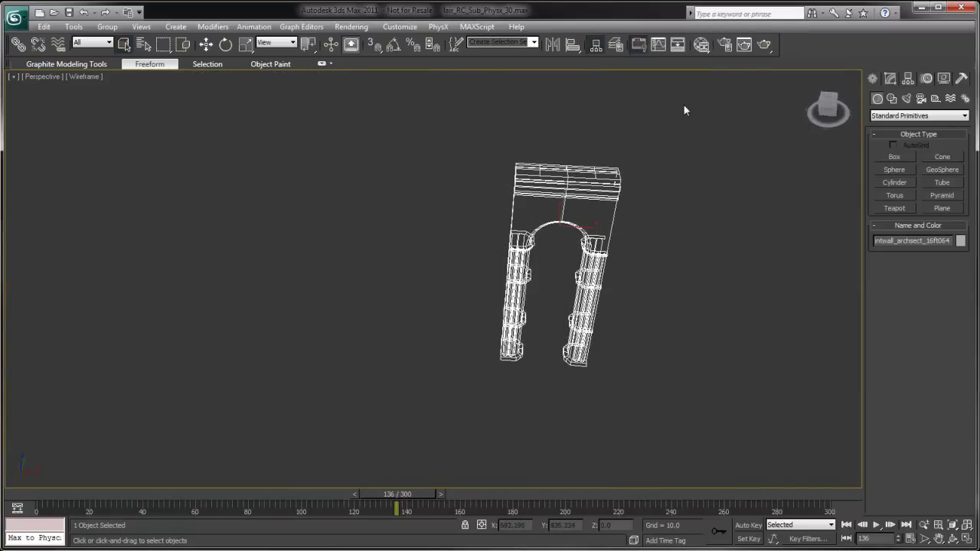
key("f")
key("z")
middle_click_drag(577, 232, 599, 231)
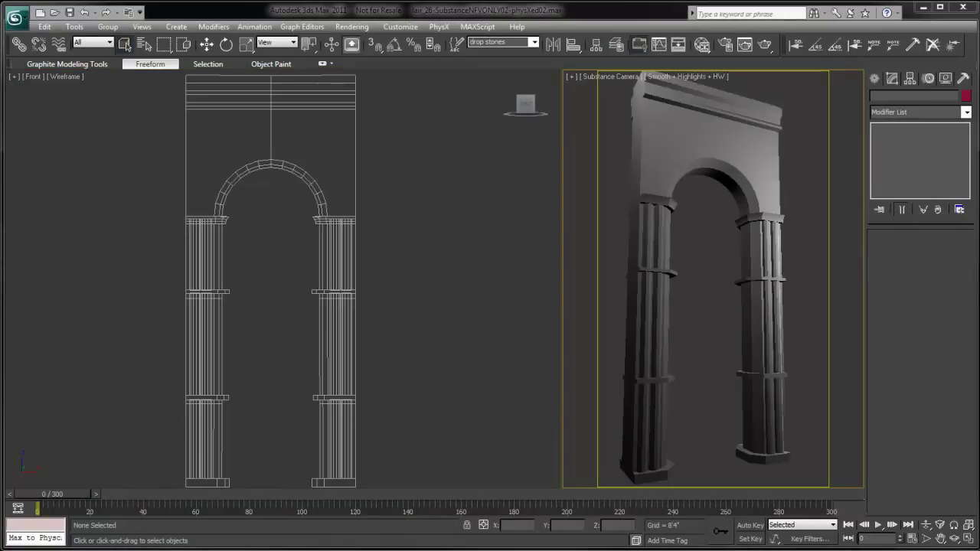
- Open the Slate Material Editor and add a standard Substance map node beside the Arch & Design material in the S_Plain view
key("m")
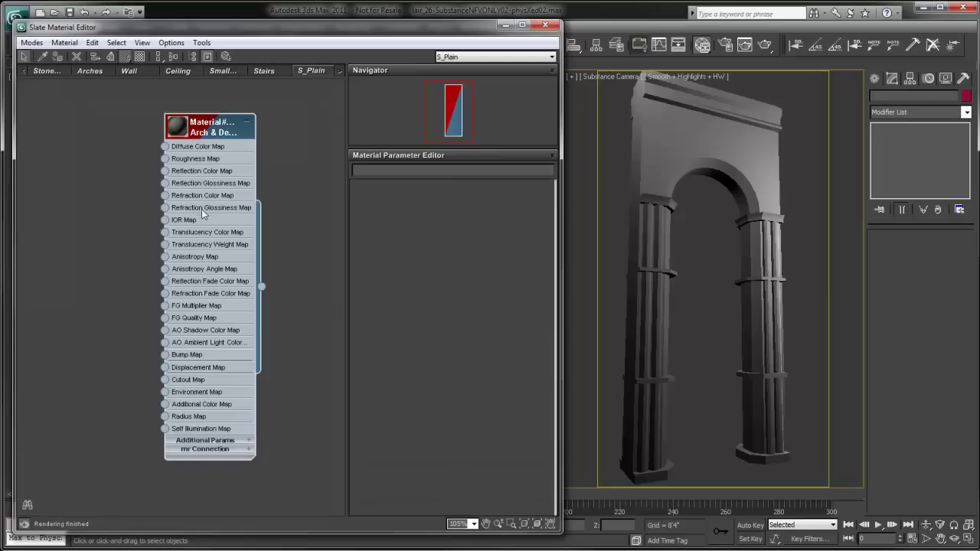
left_click_drag(215, 127, 234, 113)
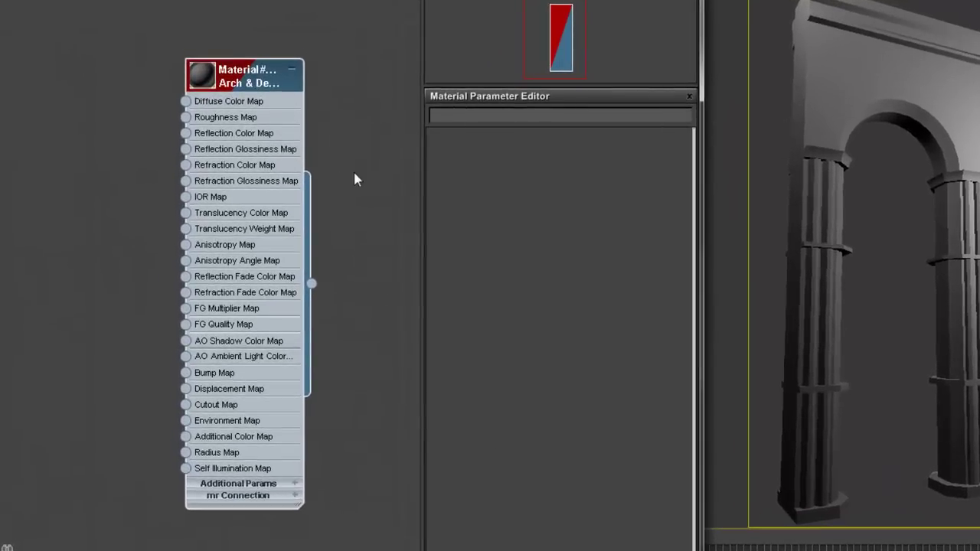
scroll(354, 207, "down", 1)
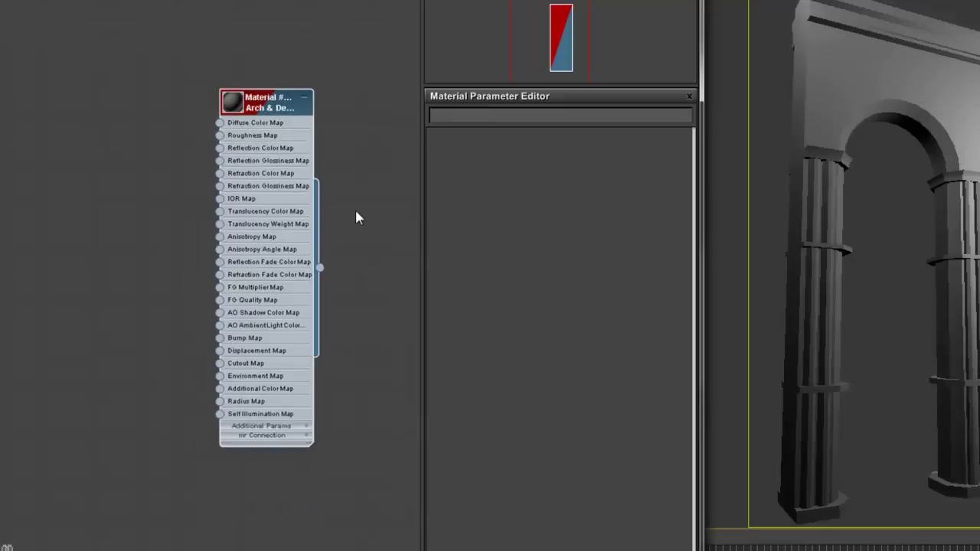
scroll(364, 170, "down", 1)
mouse_move(363, 155)
middle_mouse_down()
mouse_move(350, 175)
mouse_move(369, 167)
middle_mouse_up()
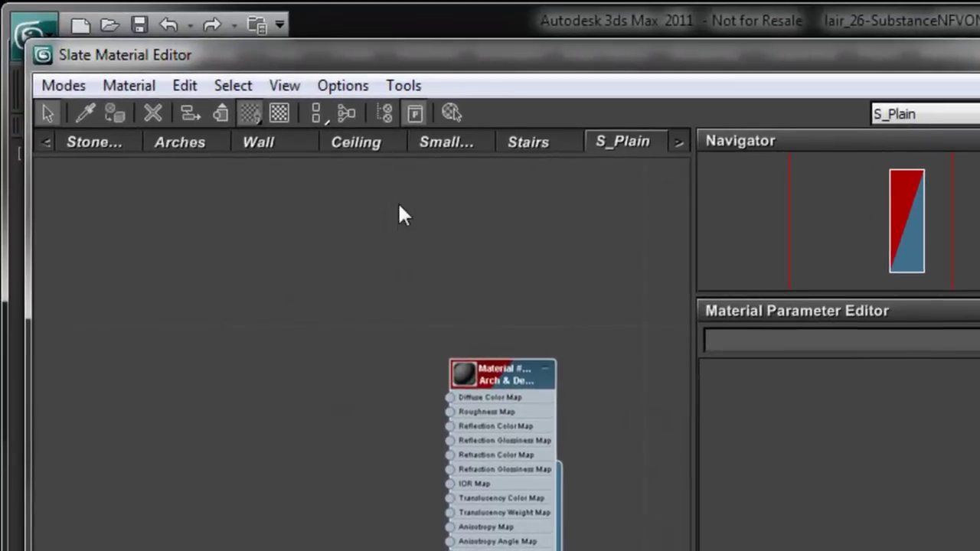
right_click(390, 203)
mouse_move(450, 245)
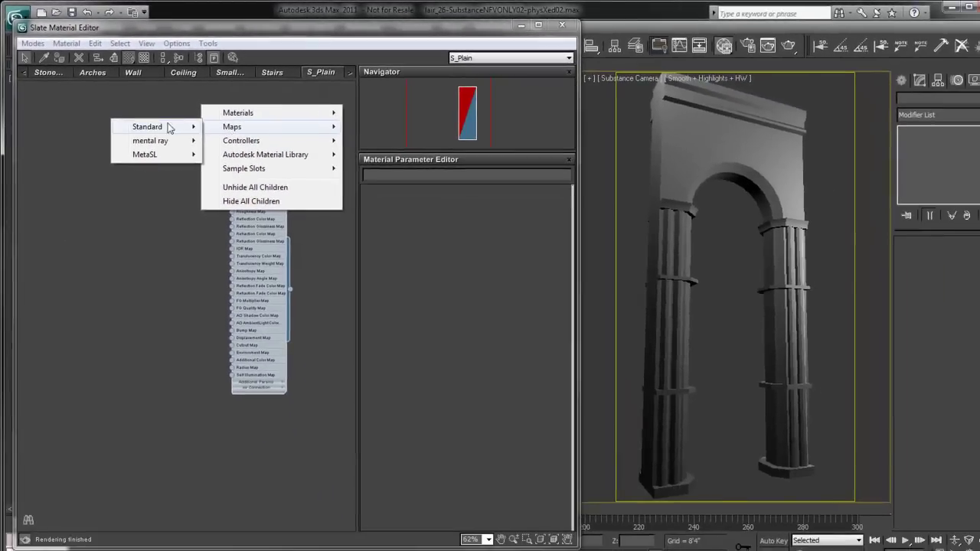
mouse_move(285, 239)
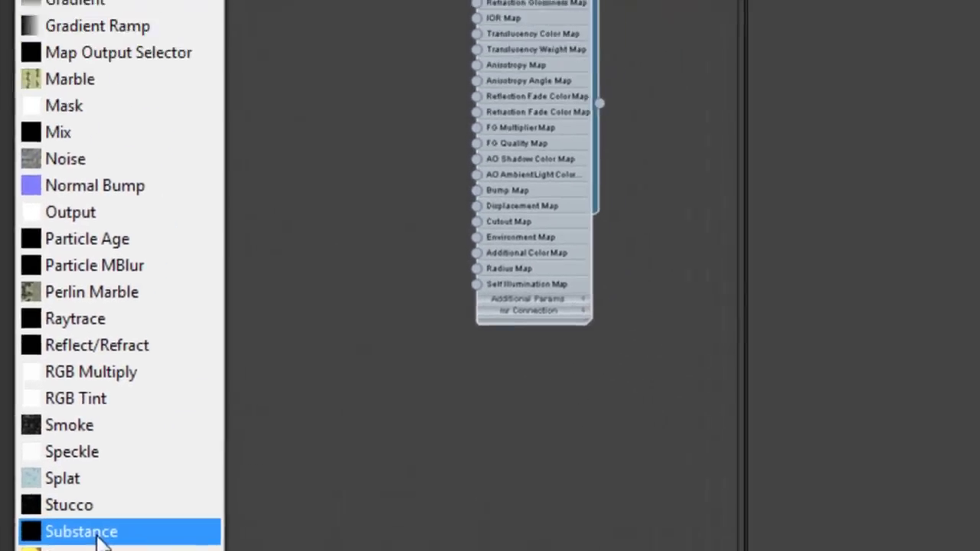
left_click(140, 369)
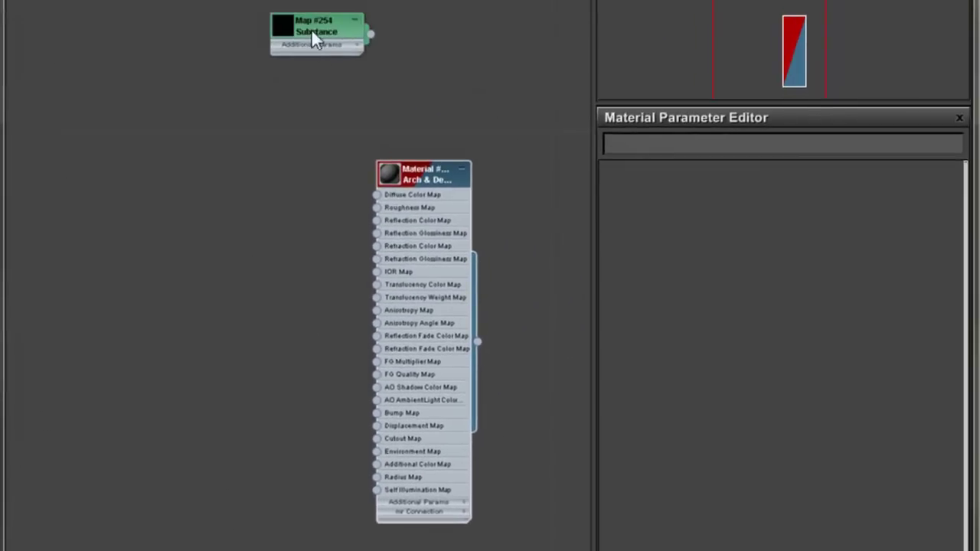
left_click_drag(311, 25, 174, 176)
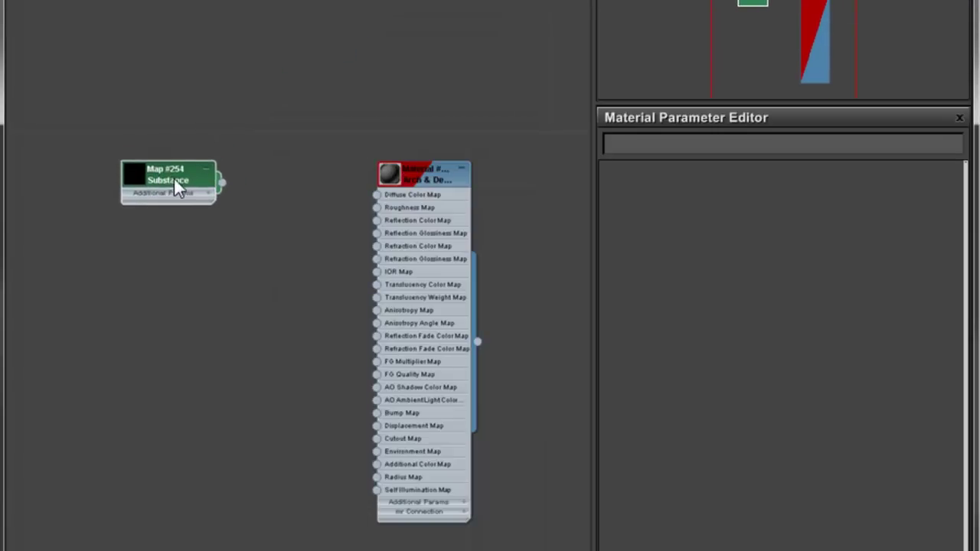
- Browse for a package for the Substance map and look through the supplied textures and noises folders
double_click(174, 176)
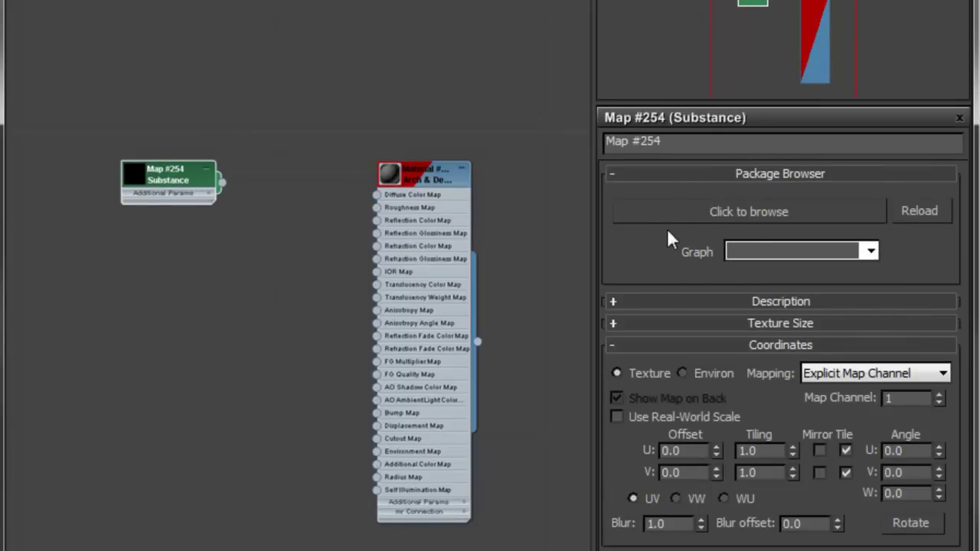
left_click(792, 215)
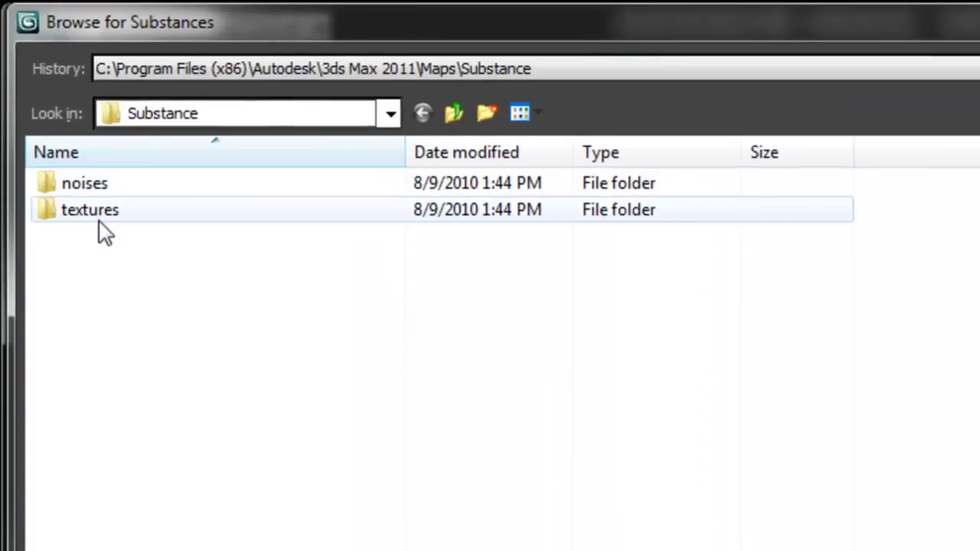
double_click(99, 220)
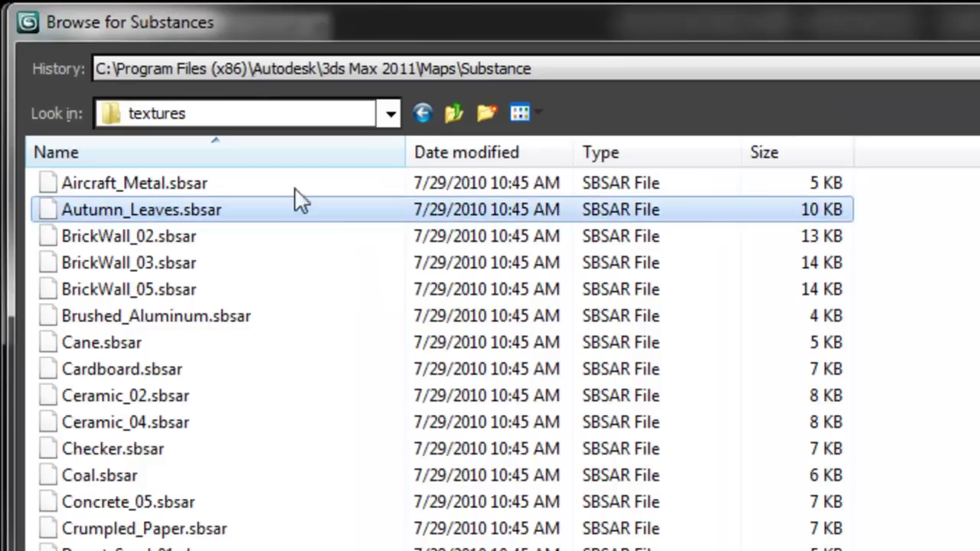
left_click(456, 116)
double_click(87, 183)
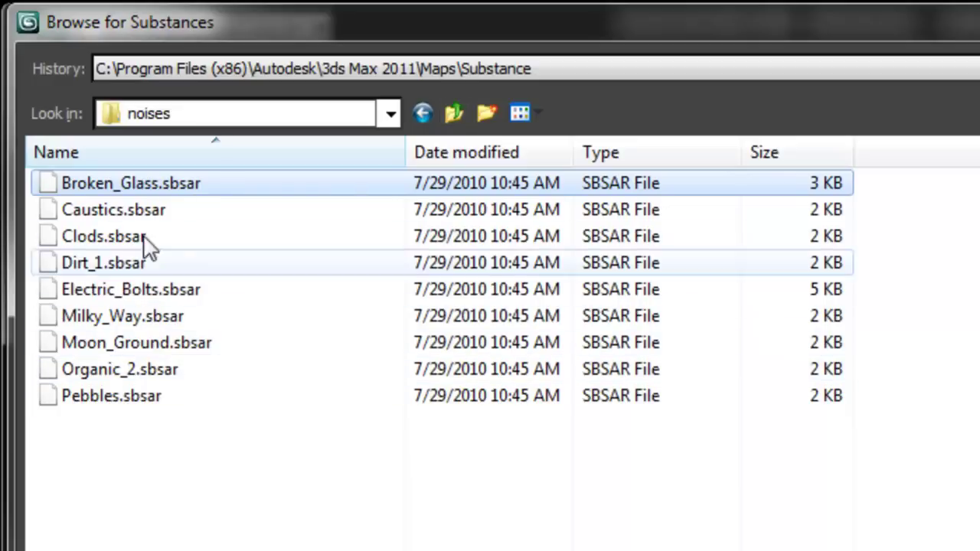
left_click(442, 121)
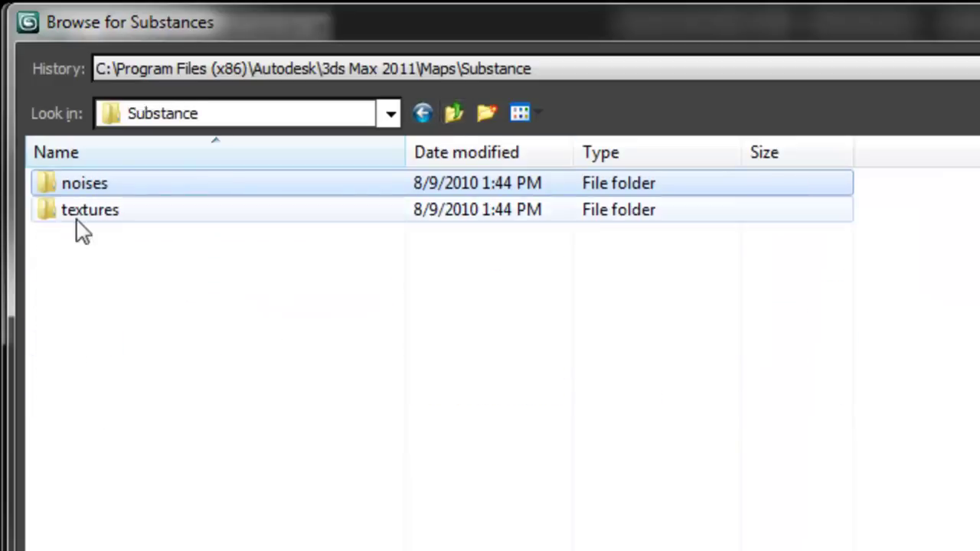
- Load Marble_02.sbsar from the textures folder into the Substance map
double_click(74, 213)
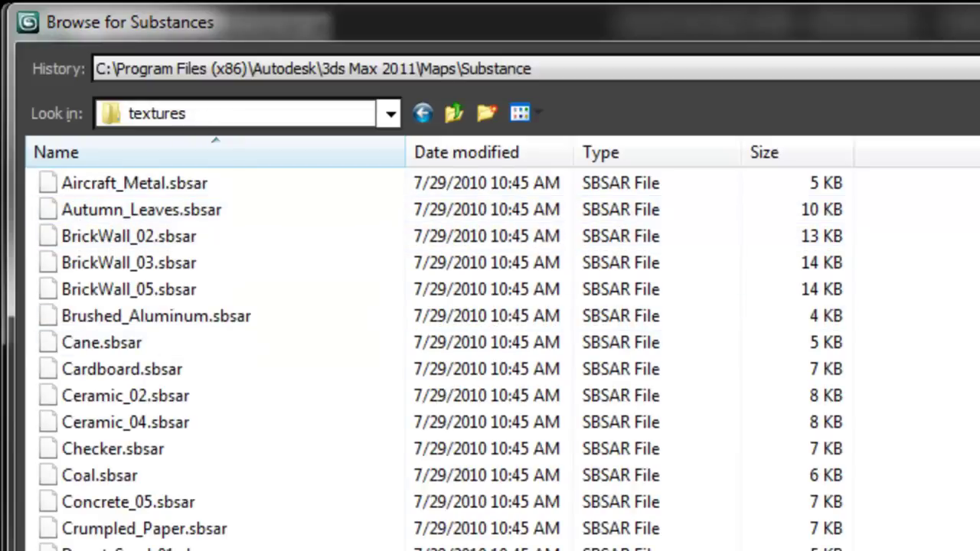
scroll(444, 352, "down", 7)
scroll(445, 352, "up", 6)
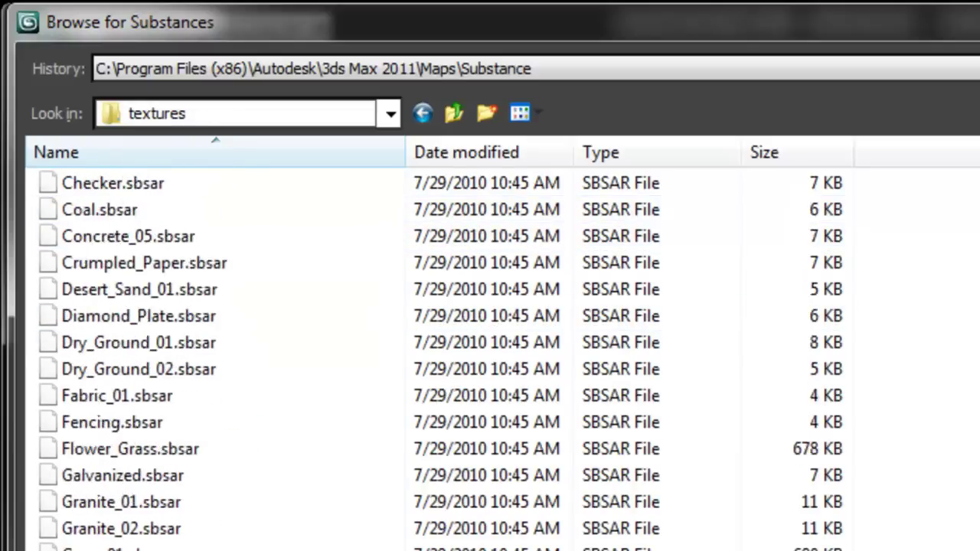
scroll(444, 352, "down", 8)
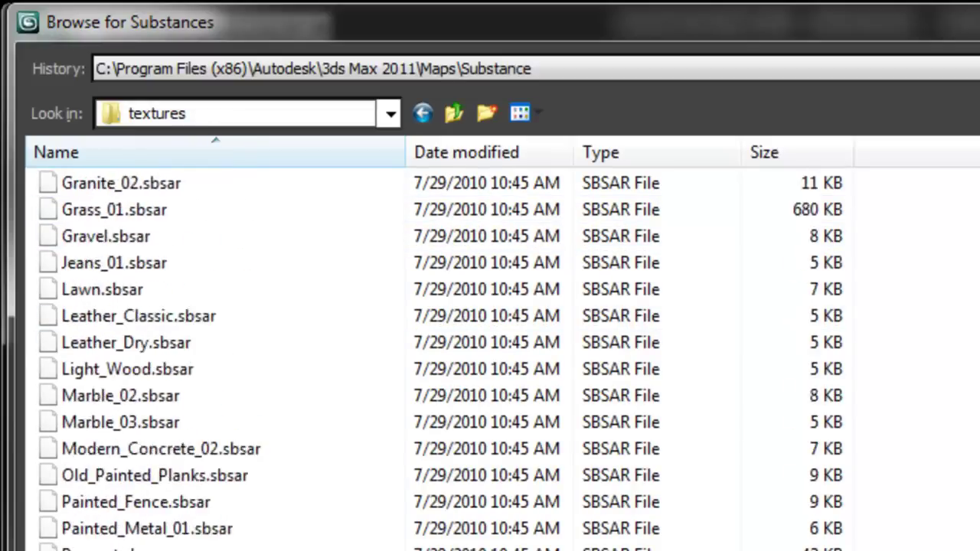
scroll(444, 353, "up", 9)
scroll(444, 352, "down", 4)
left_click_drag(848, 302, 770, 260)
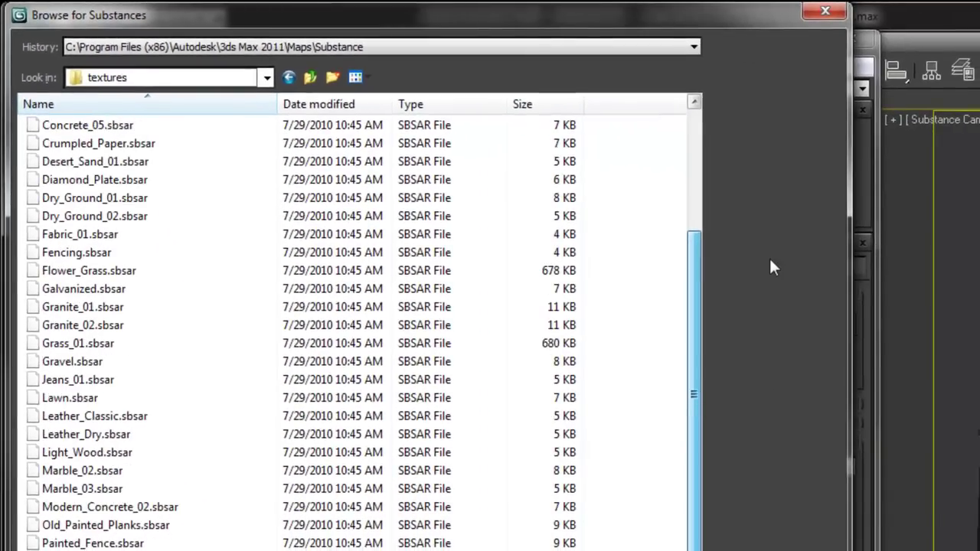
left_click(78, 473)
double_click(78, 471)
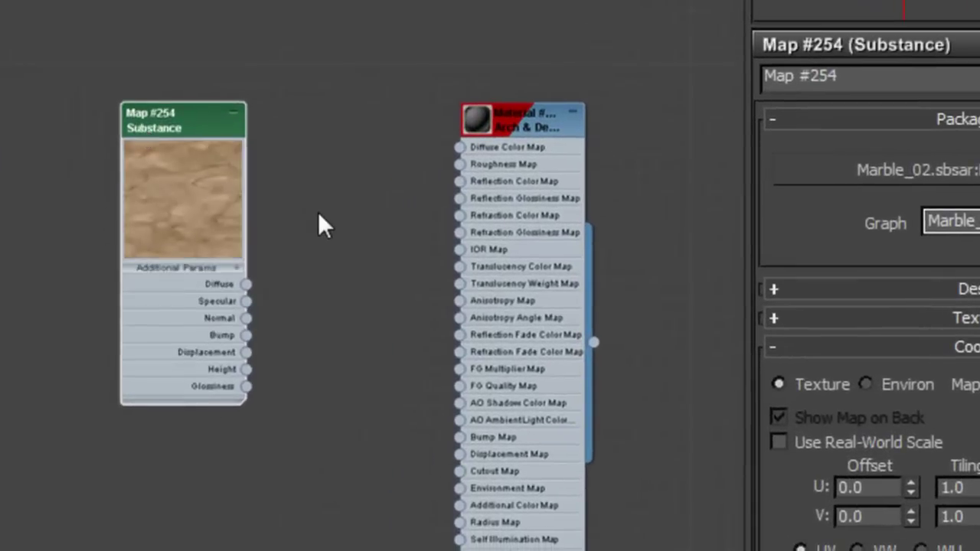
- Reposition the Substance node to leave clear space between its outputs and the Arch & Design material
scroll(318, 213, "up", 1)
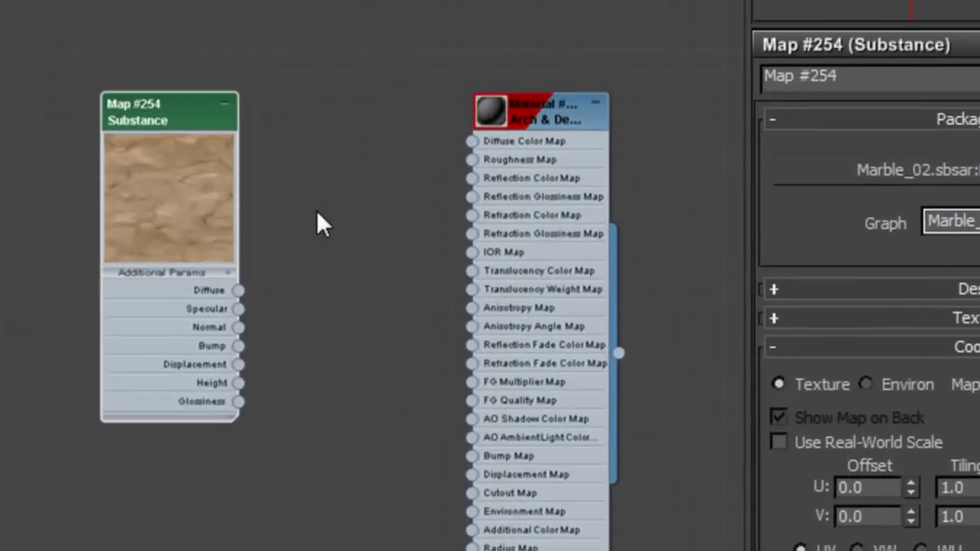
left_click_drag(153, 122, 193, 143)
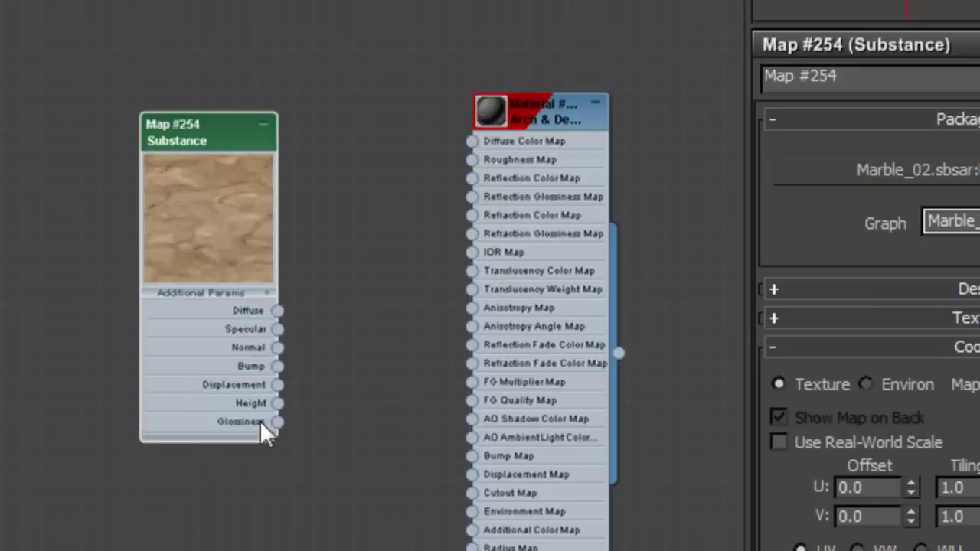
left_click_drag(205, 120, 157, 104)
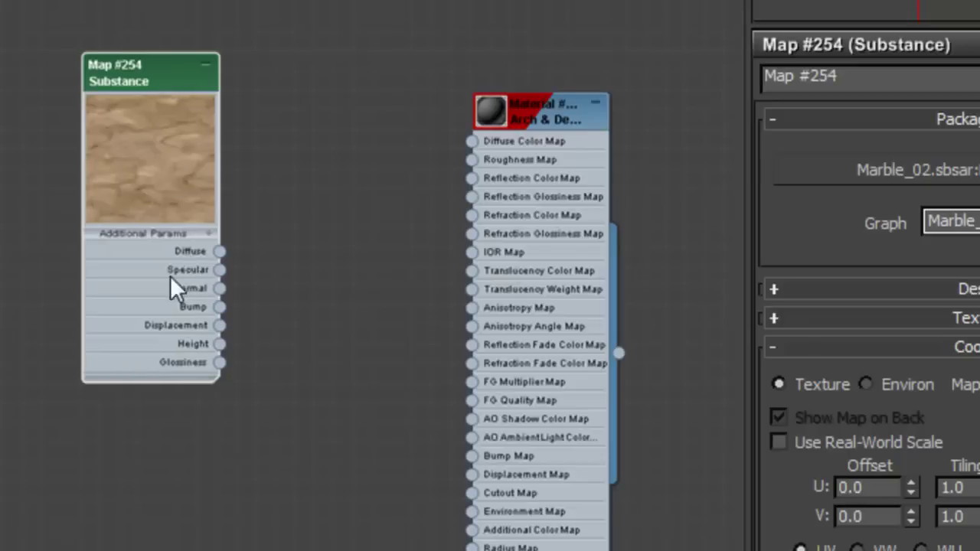
middle_click_drag(200, 280, 318, 313)
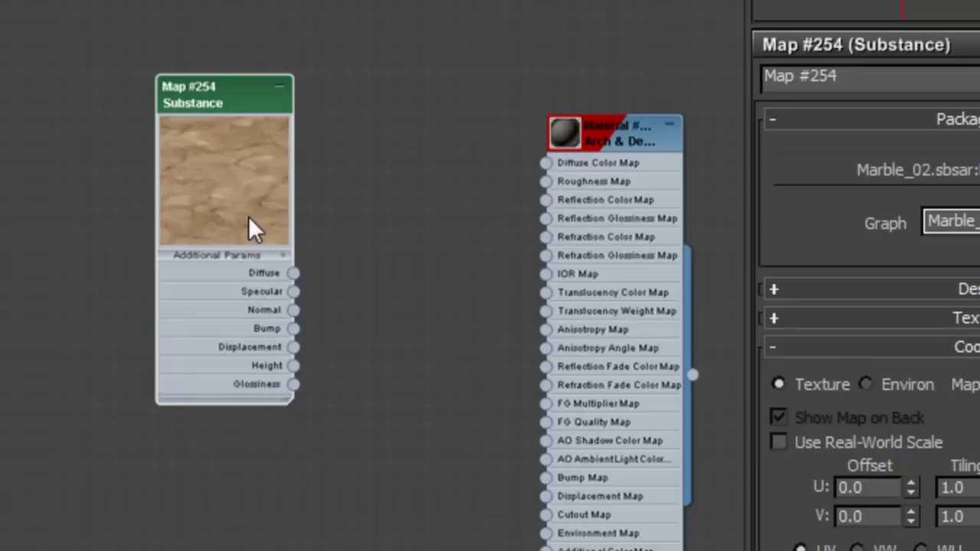
middle_click_drag(379, 180, 312, 154)
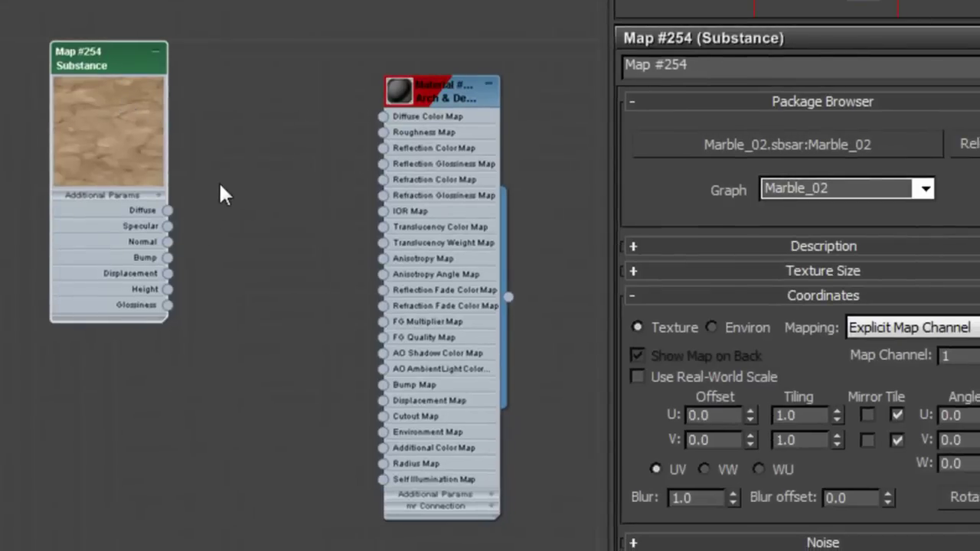
- Connect the Substance's Diffuse output to Diffuse Color Map and its Specular output to Reflection Glossiness Map, arranging the Map Output nodes between them
scroll(169, 208, "up", 1)
left_click_drag(167, 208, 399, 108)
left_click_drag(255, 107, 308, 88)
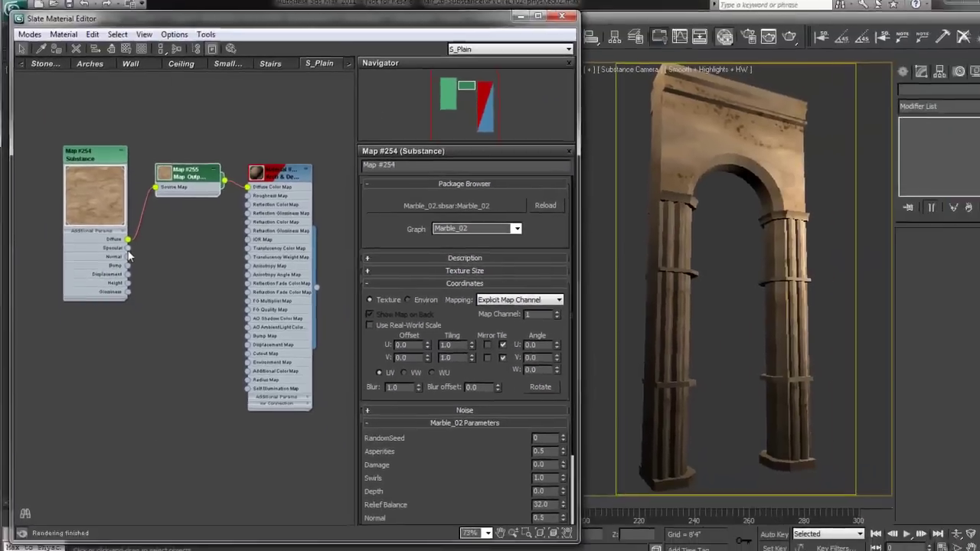
left_click_drag(167, 226, 360, 195)
mouse_move(222, 229)
left_mouse_down()
mouse_move(243, 216)
mouse_move(203, 223)
mouse_move(216, 224)
left_mouse_up()
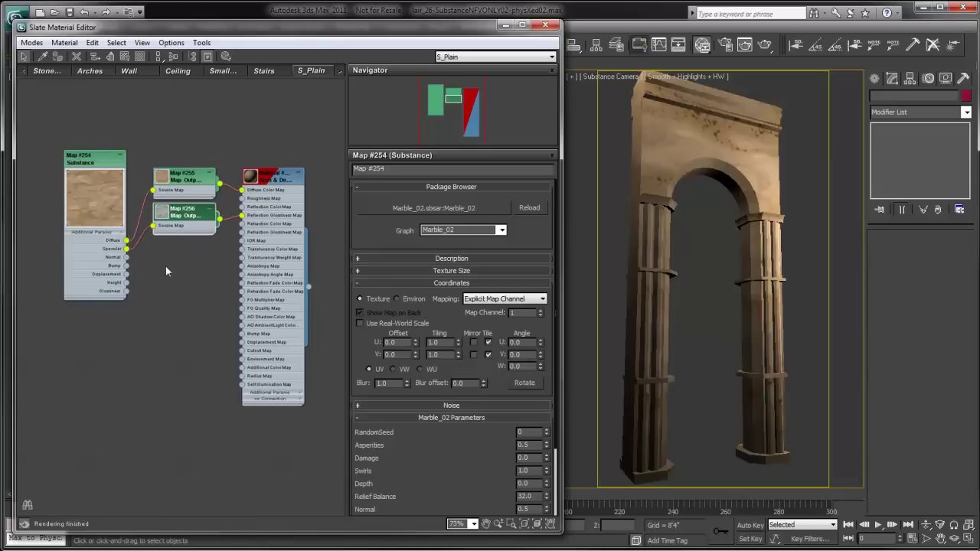
- Add a Normal Bump map, feed it the Substance's Normal output, and connect it to the material's Bump Map
right_click(196, 357)
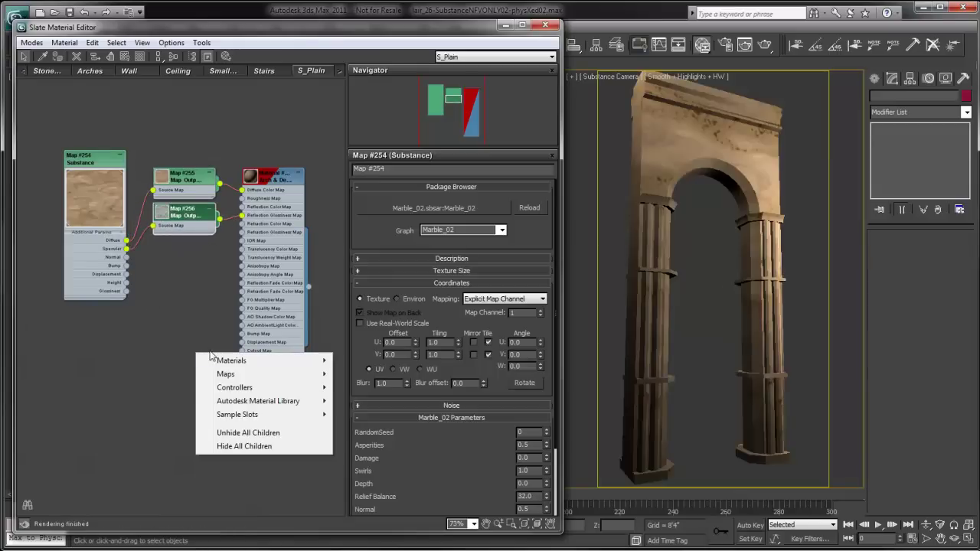
mouse_move(224, 374)
mouse_move(157, 374)
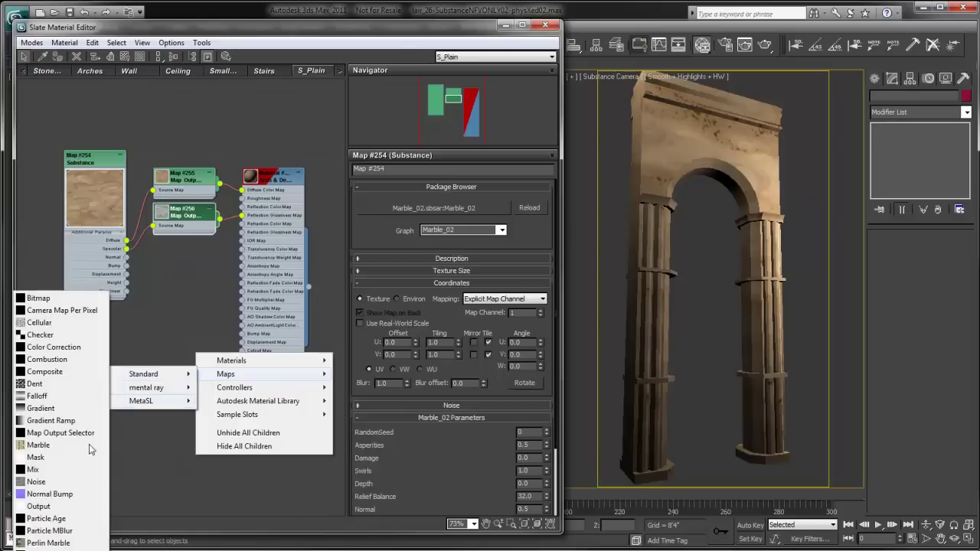
left_click(62, 494)
left_click_drag(184, 357, 156, 309)
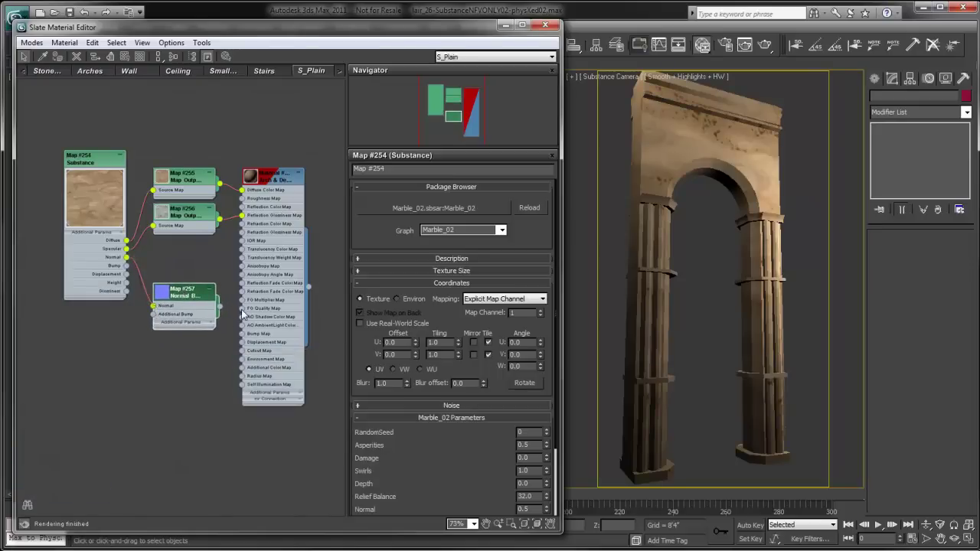
left_click_drag(72, 307, 242, 335)
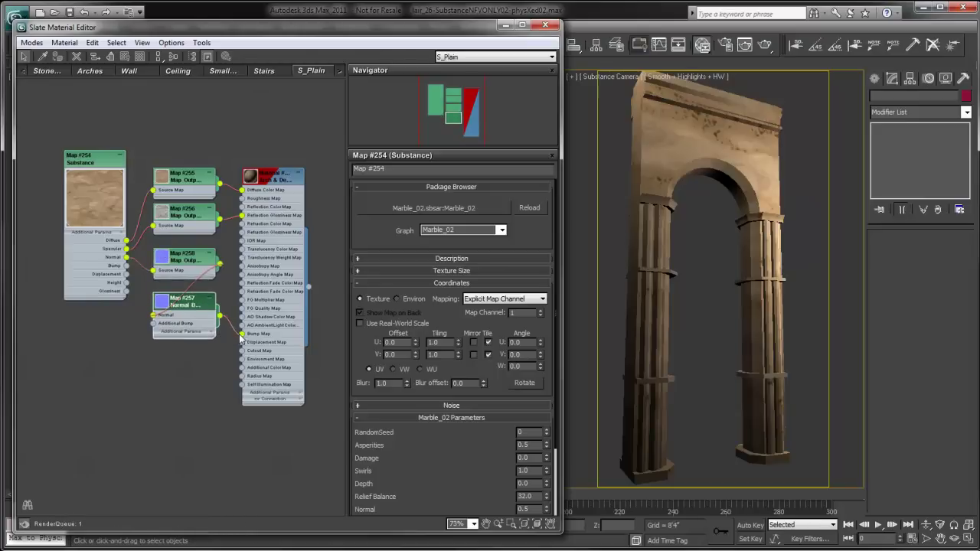
- Move the Substance node away from the Map Output nodes and auto-arrange the whole node graph
left_click(96, 284)
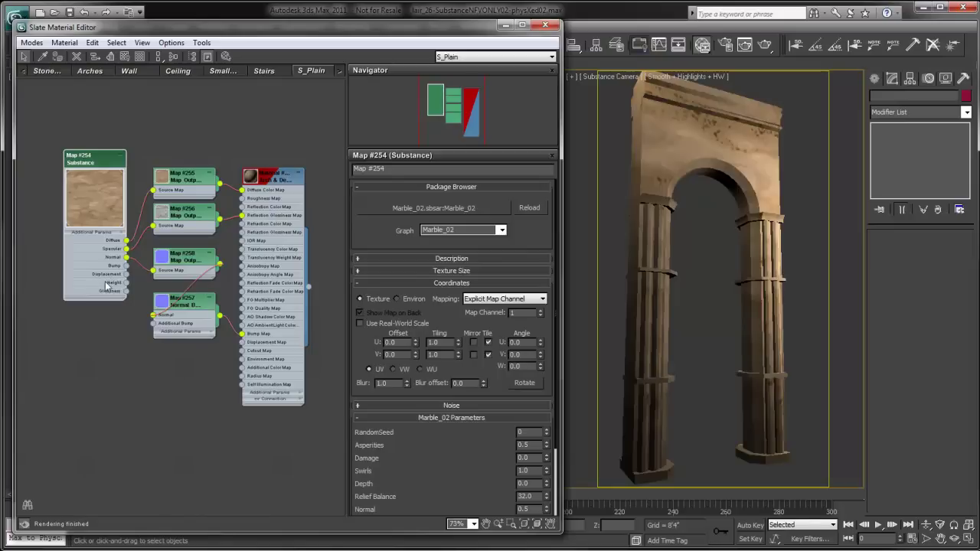
left_click_drag(103, 159, 86, 169)
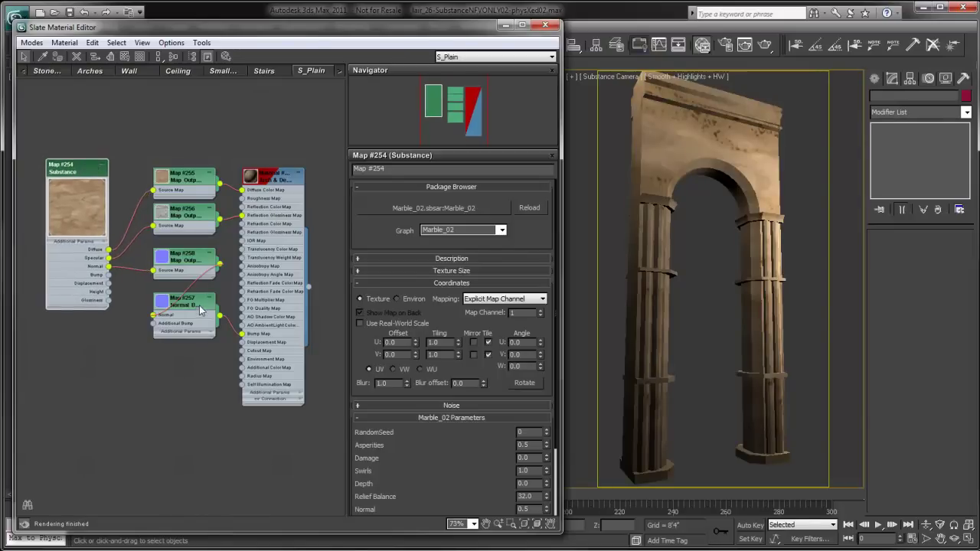
left_click(190, 396)
key("l")
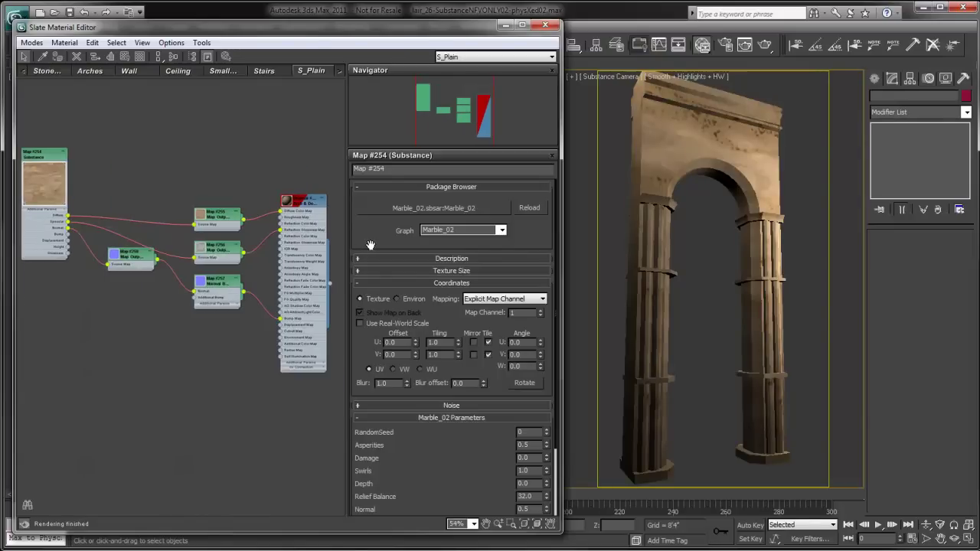
- Set the Marble_02 parameters Asperities and Damage to 1.0 each
mouse_move(371, 245)
left_mouse_down()
mouse_move(376, 201)
mouse_move(376, 245)
left_mouse_up()
scroll(376, 245, "up", 1)
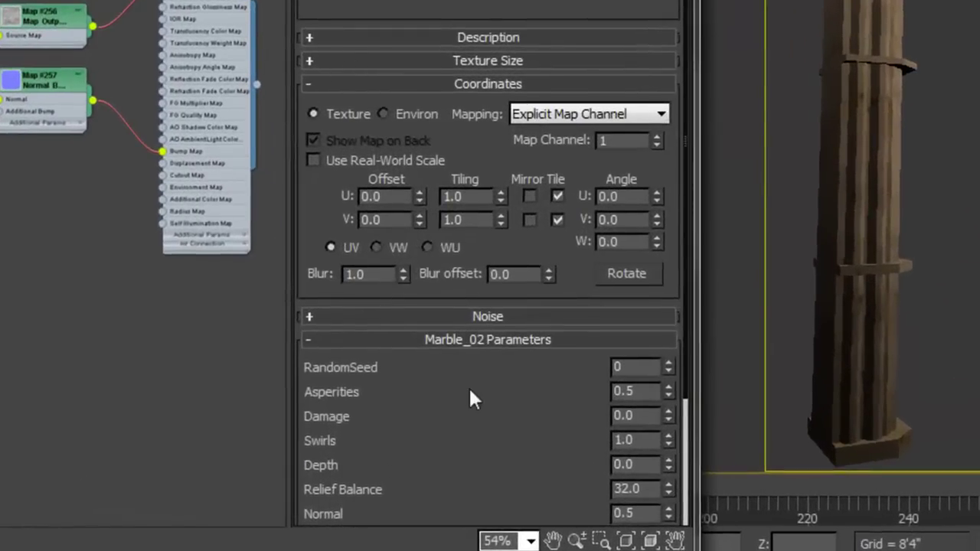
left_click_drag(314, 243, 323, 4)
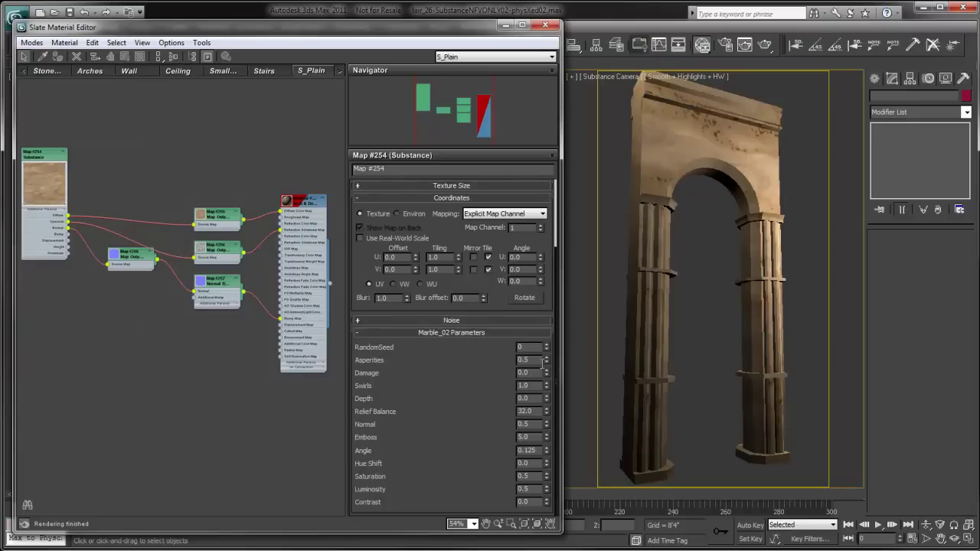
double_click(524, 359)
key("Tab")
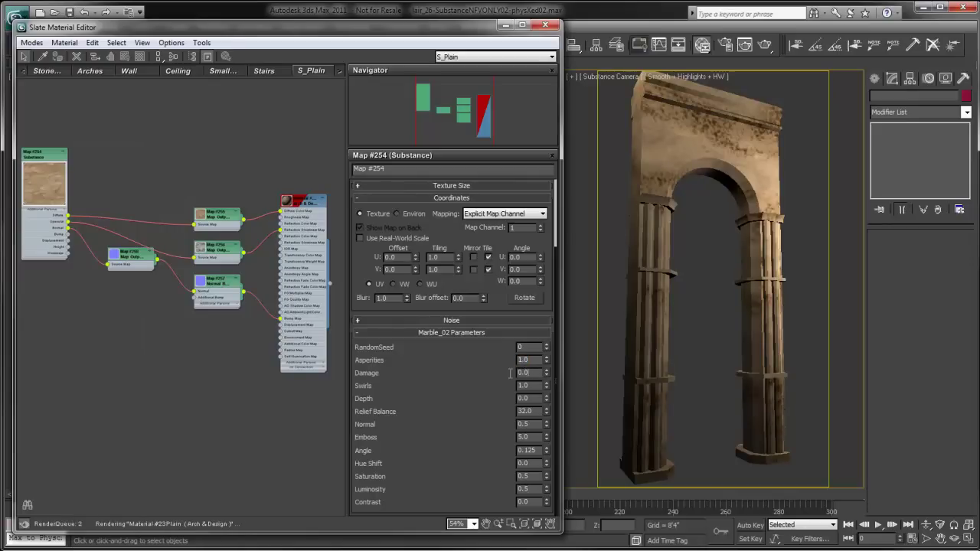
type("10")
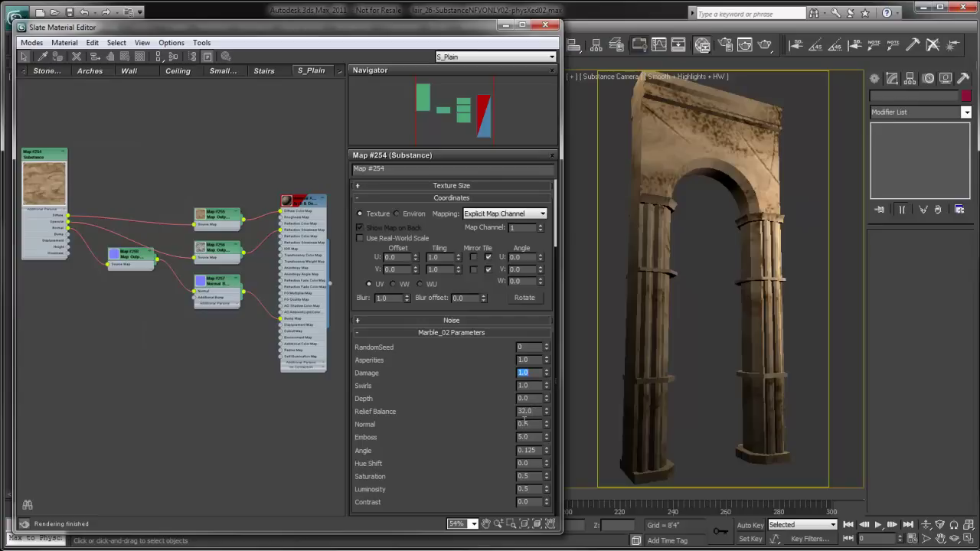
- Set the marble's Relief Balance to 16.0, try Saturation at 1 and 0.2, and settle on a Saturation of 0.6
left_click(535, 412)
left_click_drag(535, 477, 497, 475)
type("1")
key("Return")
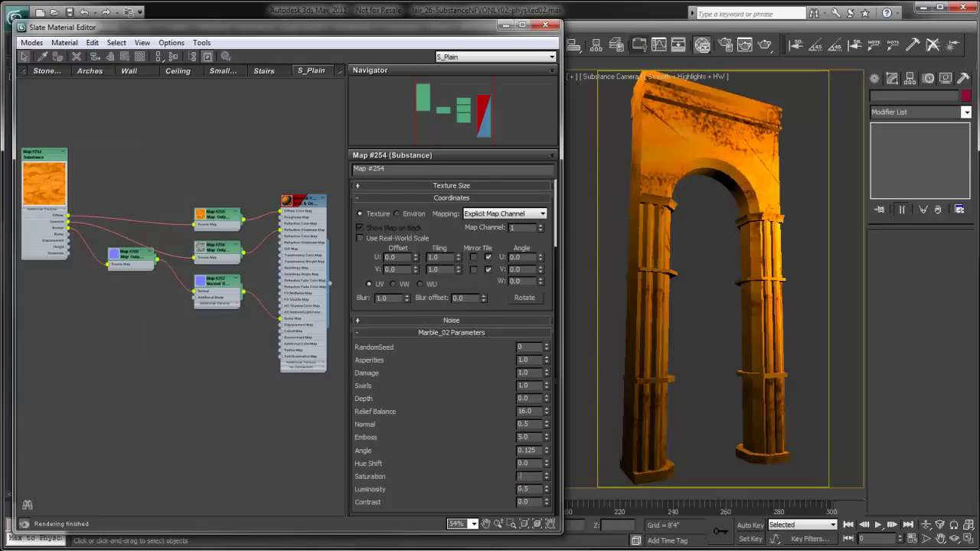
type("0.2")
key("Return")
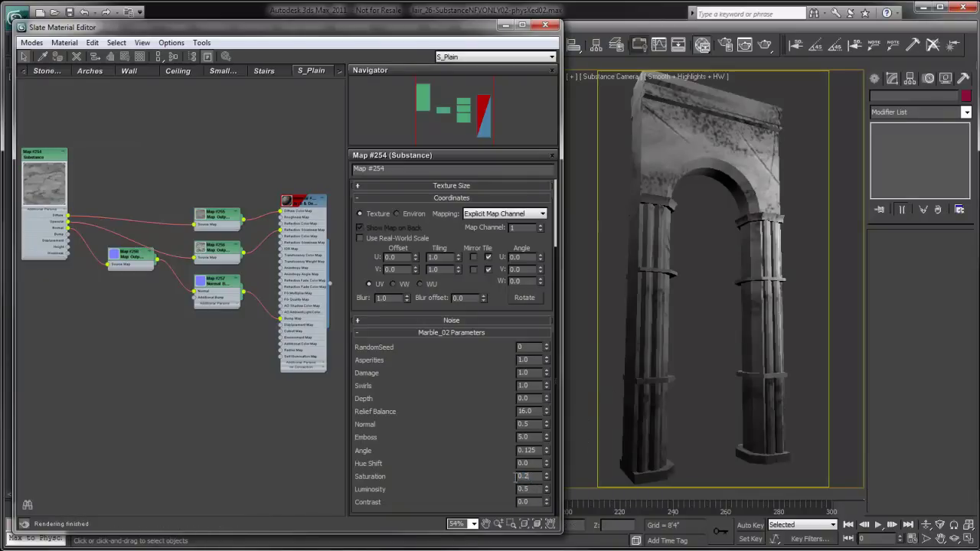
type(".6")
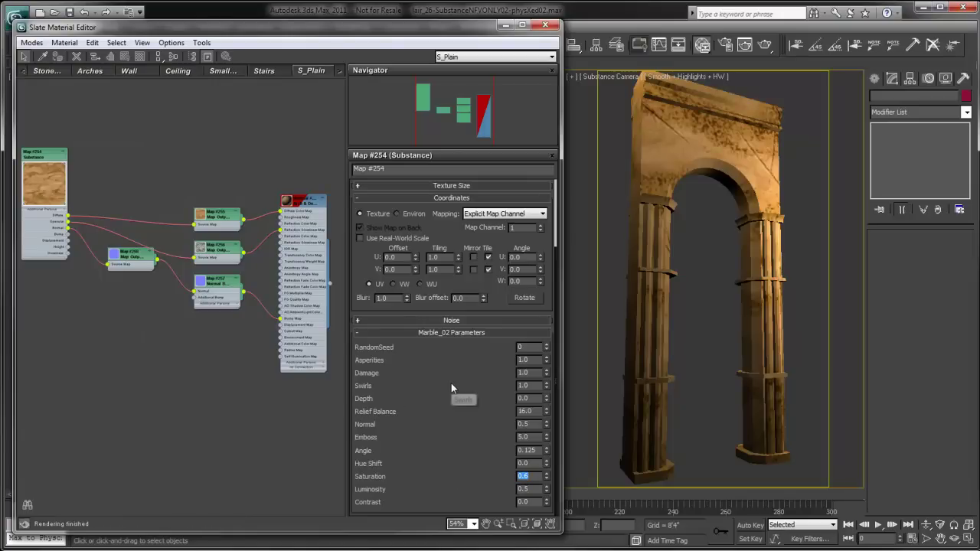
- Lock the Substance's texture aspect ratio and set its global texture width to 1024
scroll(367, 282, "up", 1)
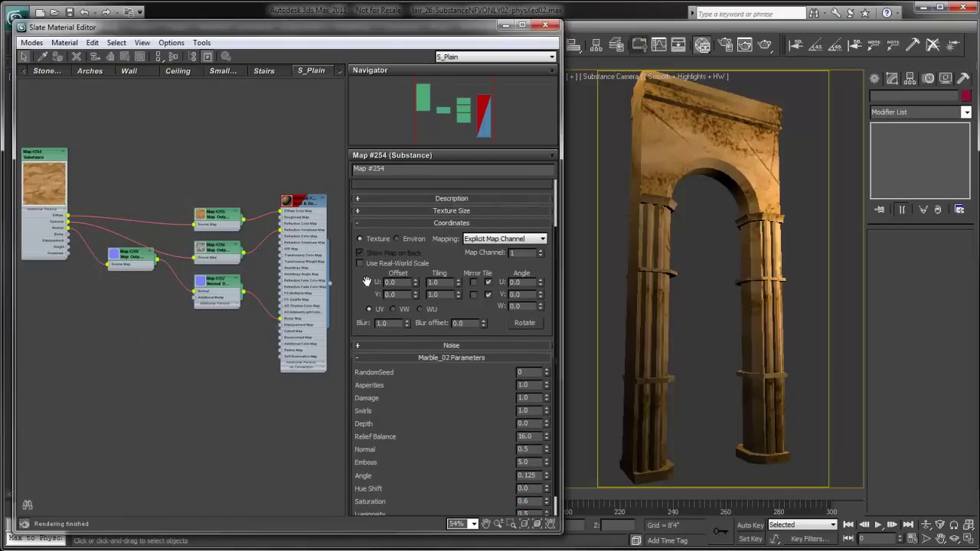
left_click(412, 211)
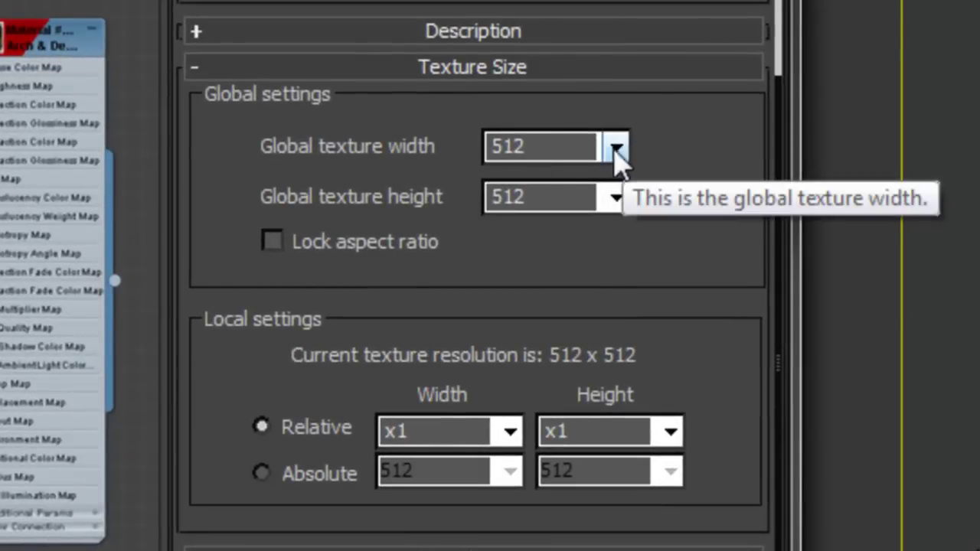
left_click(357, 253)
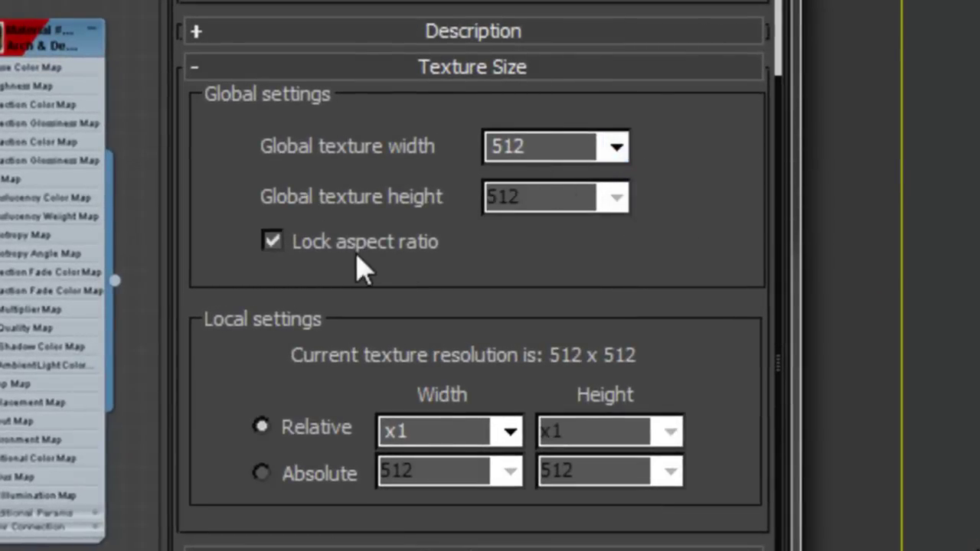
left_click(619, 153)
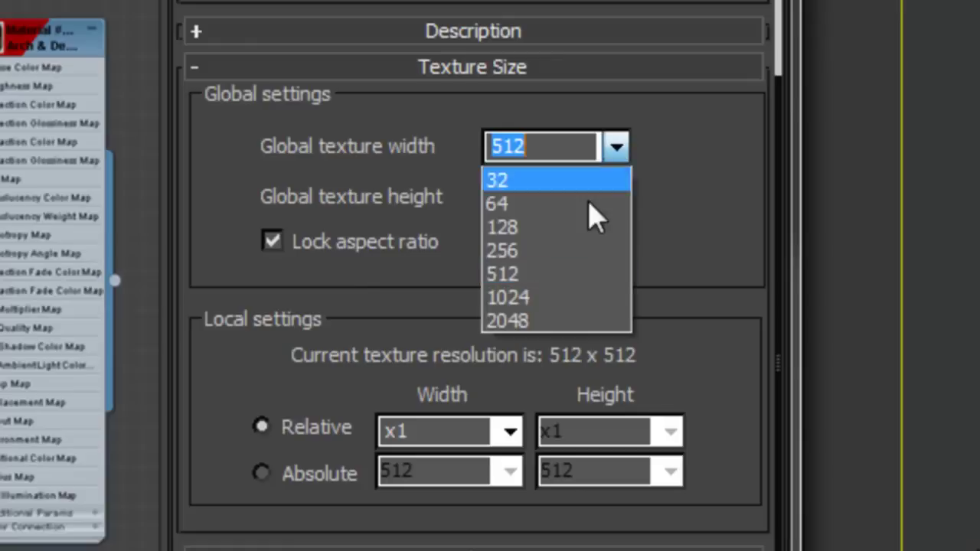
left_click(558, 299)
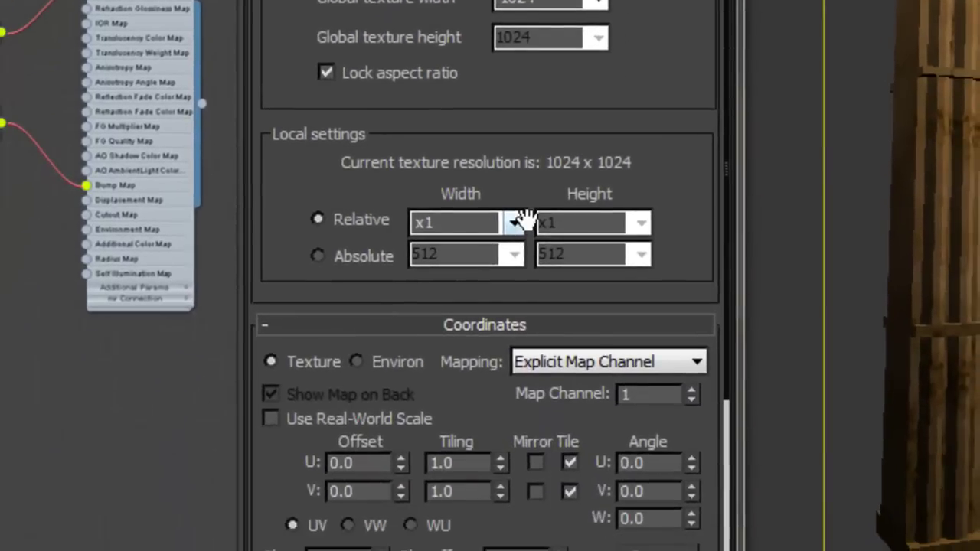
- Examine the relative width multipliers available in the Substance's local texture size settings
left_click(514, 222)
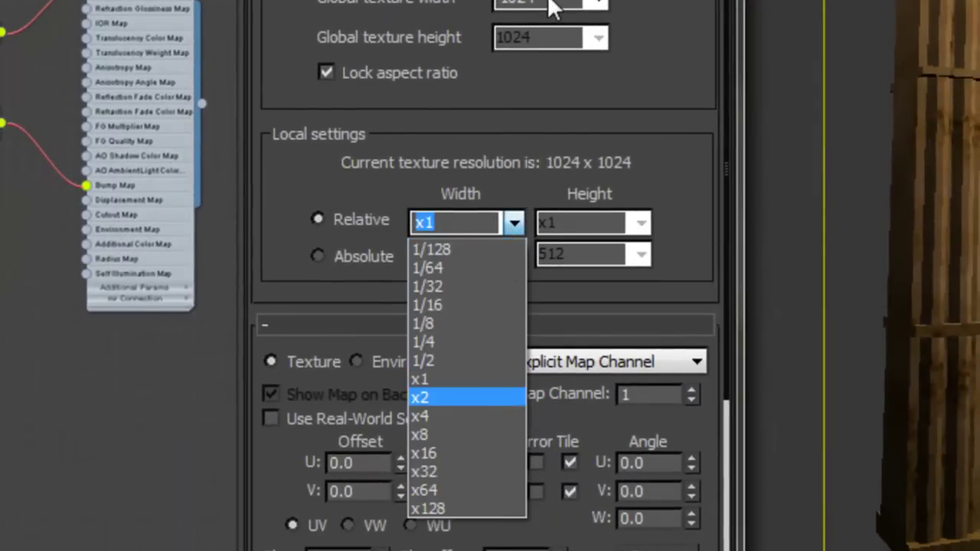
left_click(547, 73)
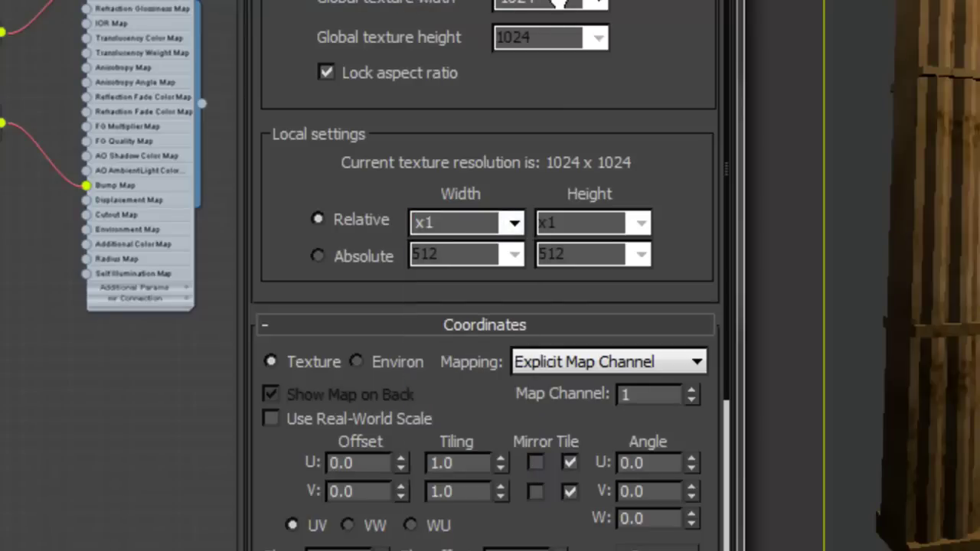
left_click(513, 222)
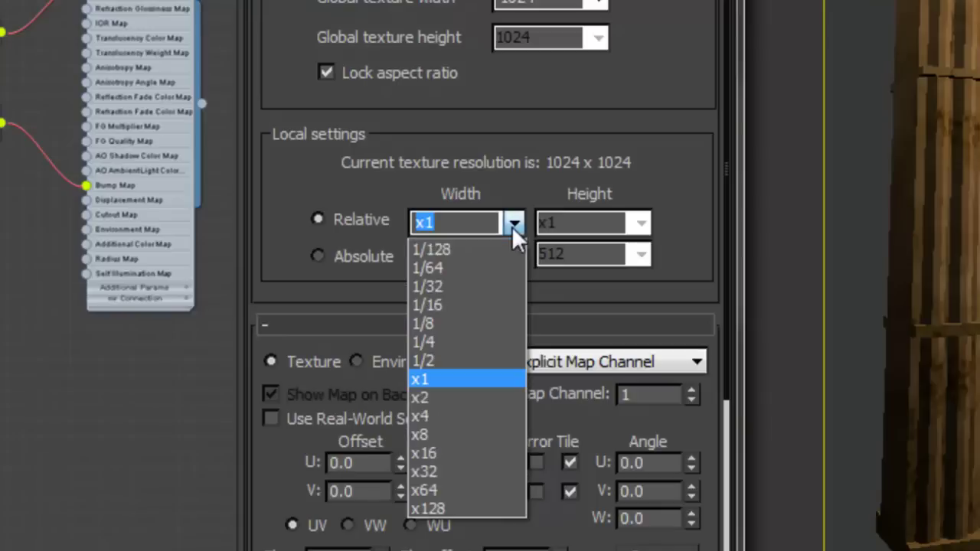
left_click(512, 223)
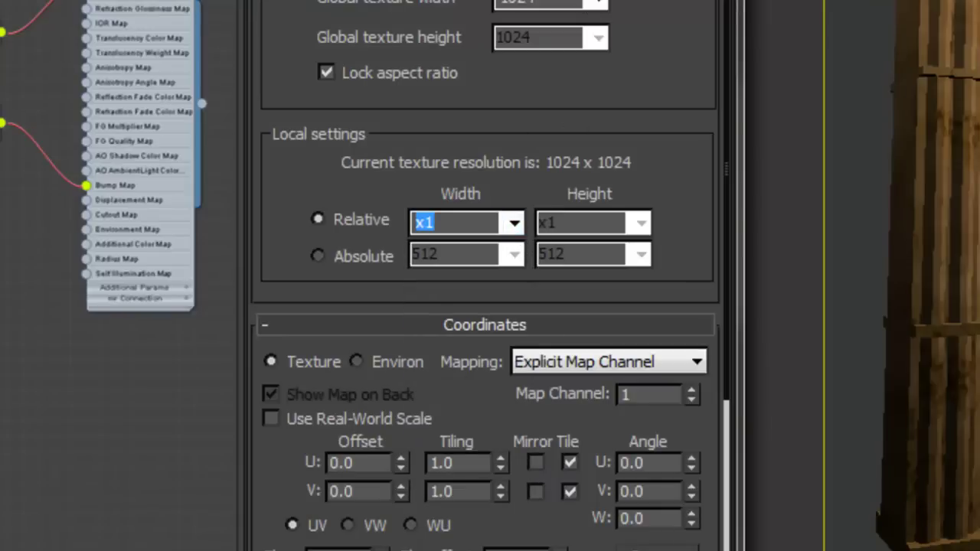
- Set the Substance's U and V tiling to 2.0 each
scroll(490, 306, "down", 5)
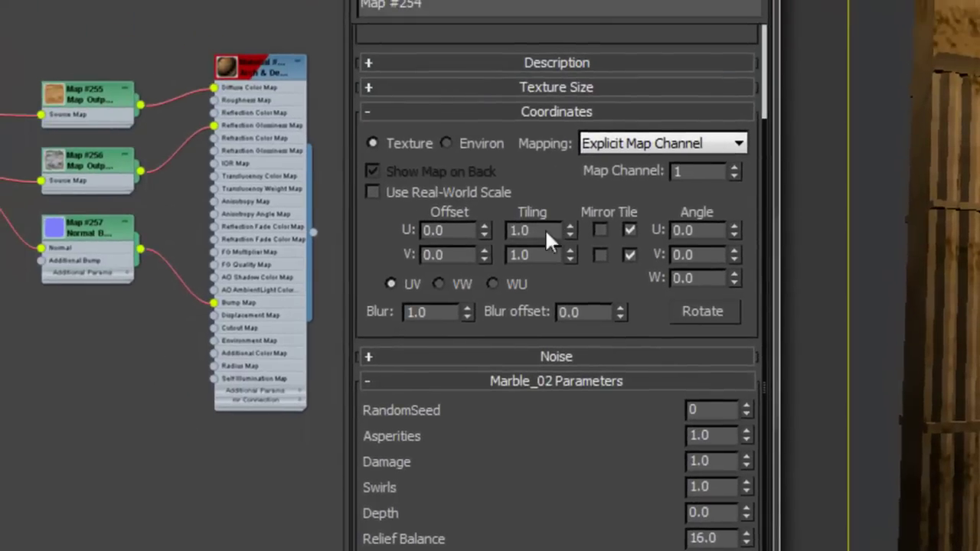
left_click_drag(544, 230, 463, 231)
type("2")
key("Tab")
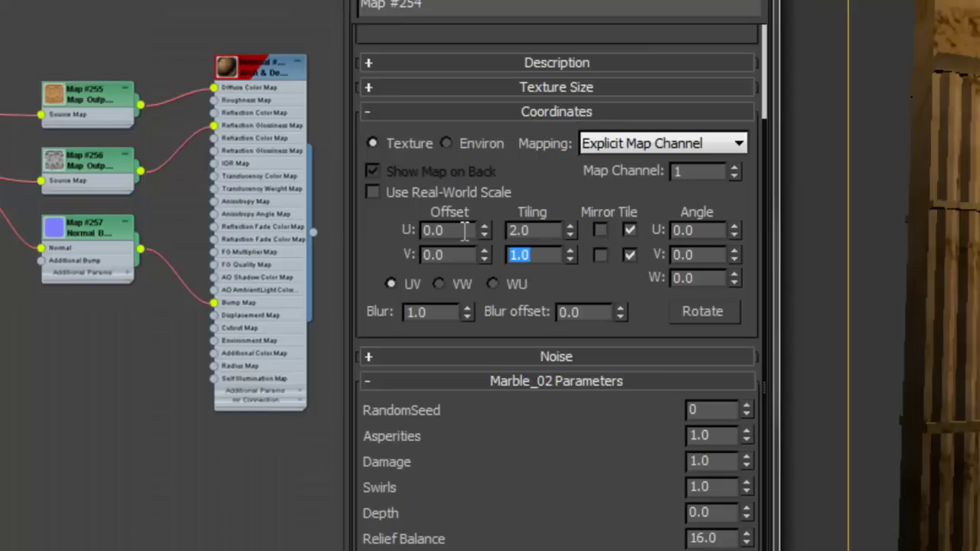
type("2")
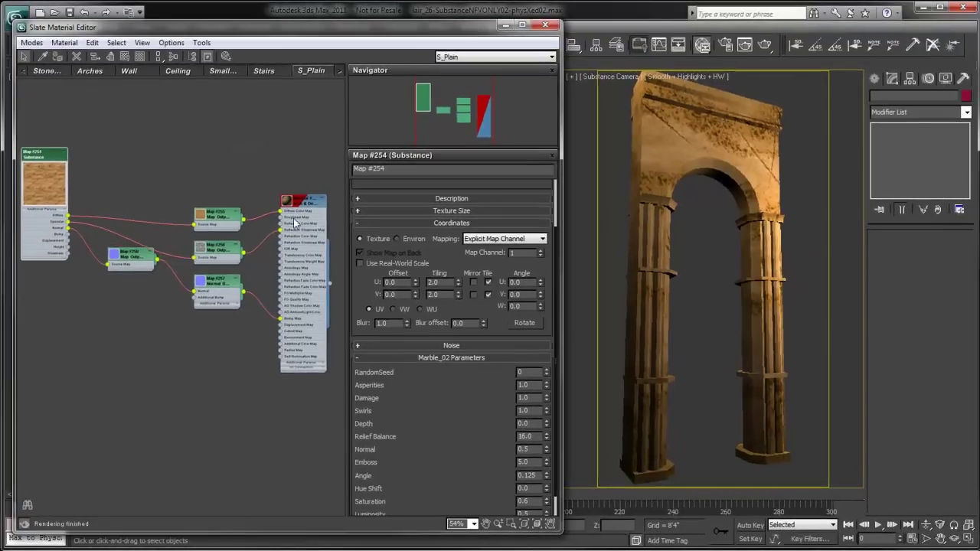
- Tidy the S_Plain graph by nudging the Arch & Design material and the three Map Output nodes to straighten their wires
left_click_drag(298, 206, 304, 194)
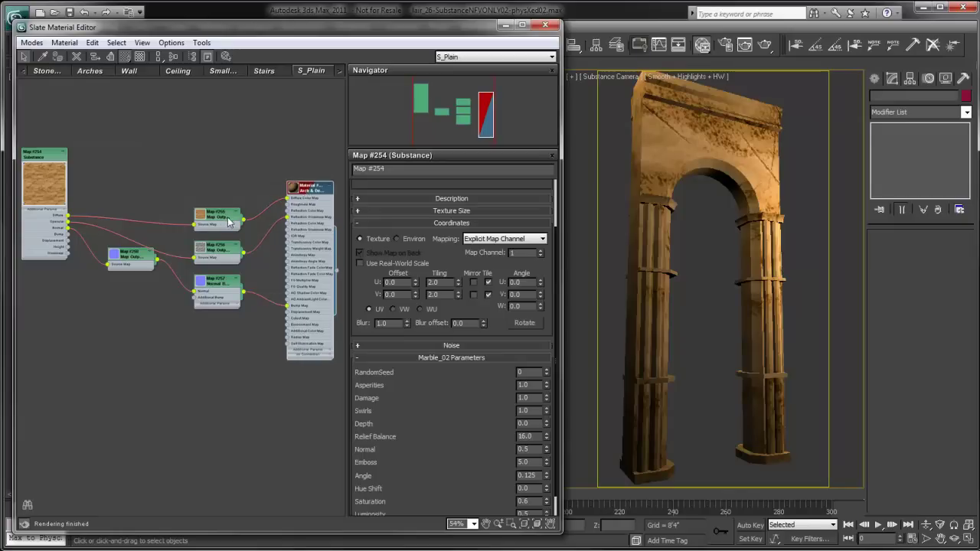
left_click_drag(227, 218, 229, 211)
left_click_drag(221, 246, 222, 239)
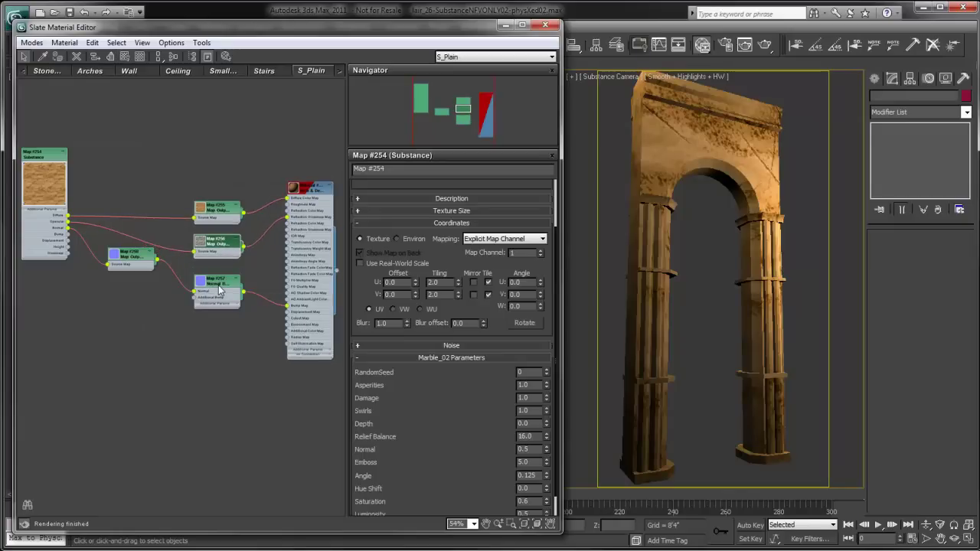
left_click_drag(144, 259, 144, 279)
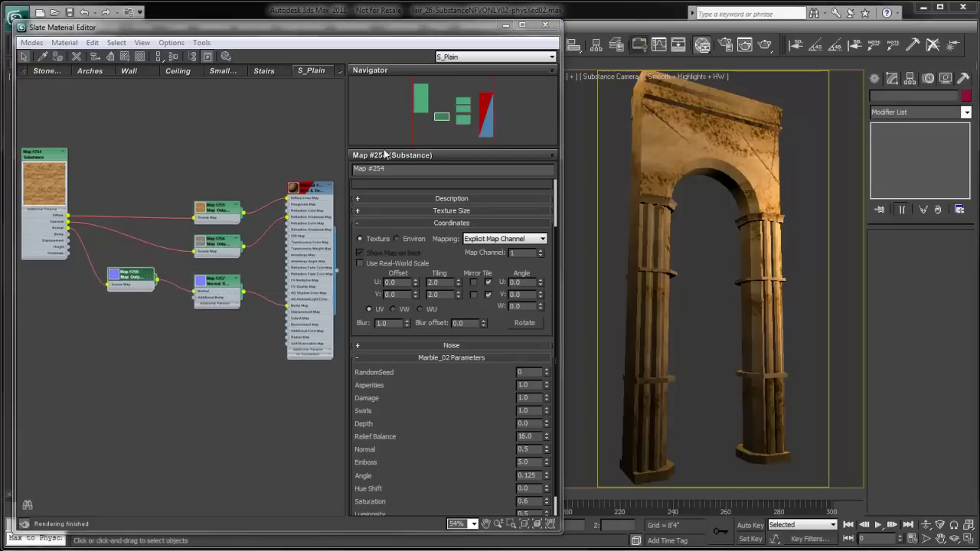
- Open the material view containing the Composite map network and enlarge the preview of its Map #232 Substance node
left_click(339, 72)
left_click(315, 71)
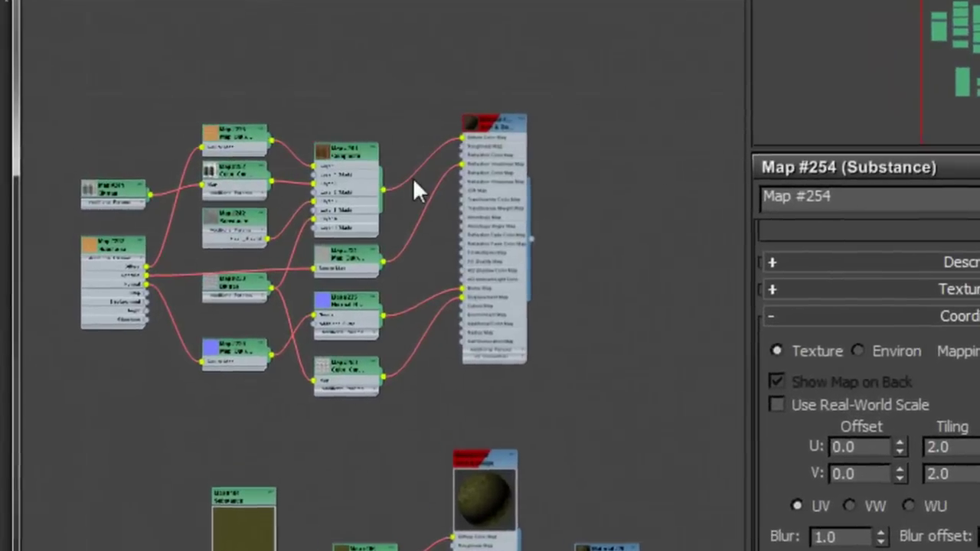
middle_click_drag(446, 204, 533, 289)
scroll(506, 279, "up", 6)
middle_click_drag(455, 283, 611, 236)
scroll(386, 255, "up", 1)
middle_click_drag(390, 255, 510, 266)
scroll(510, 265, "up", 1)
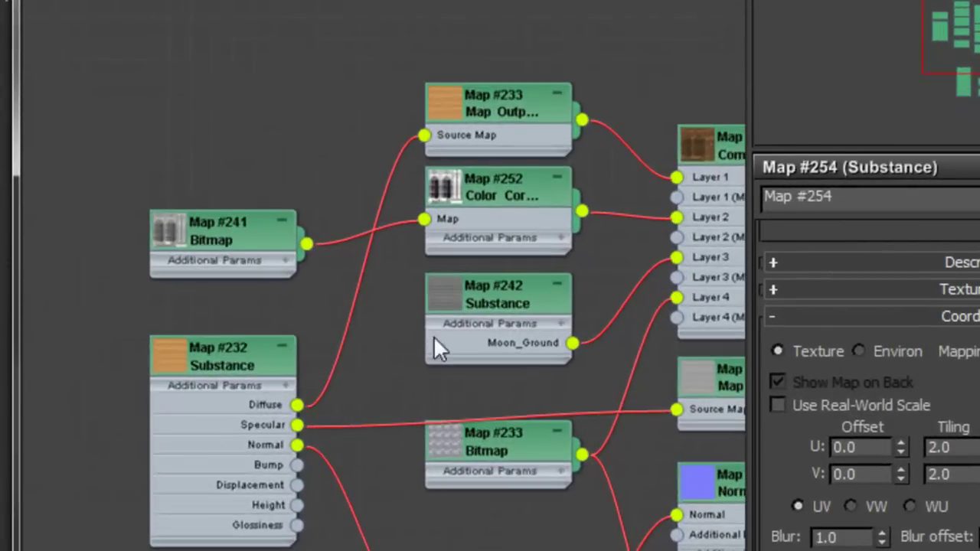
left_click(172, 353)
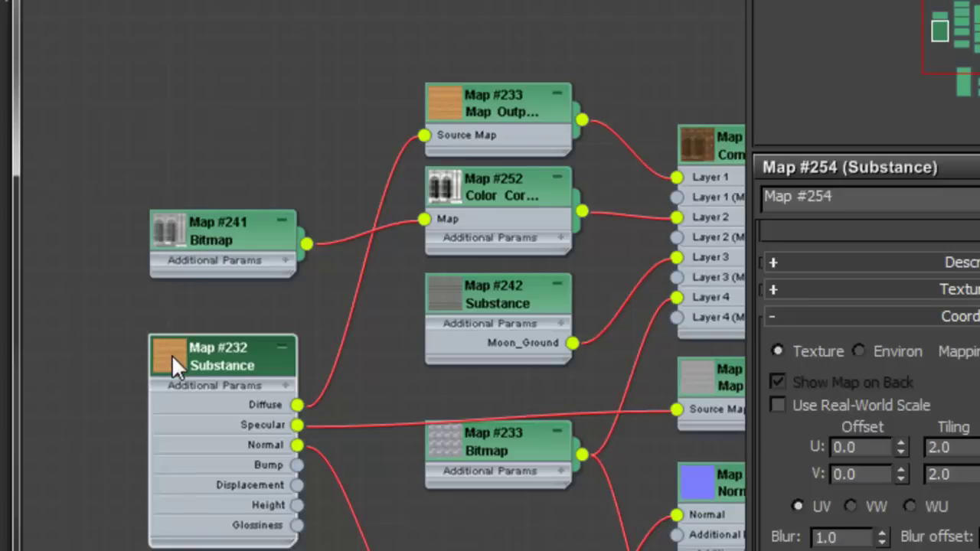
double_click(171, 355)
- Spread out the Map Output nodes fed by the Substance's Diffuse, Normal and Specular outputs so the wires are easier to follow
middle_click_drag(394, 306, 252, 279)
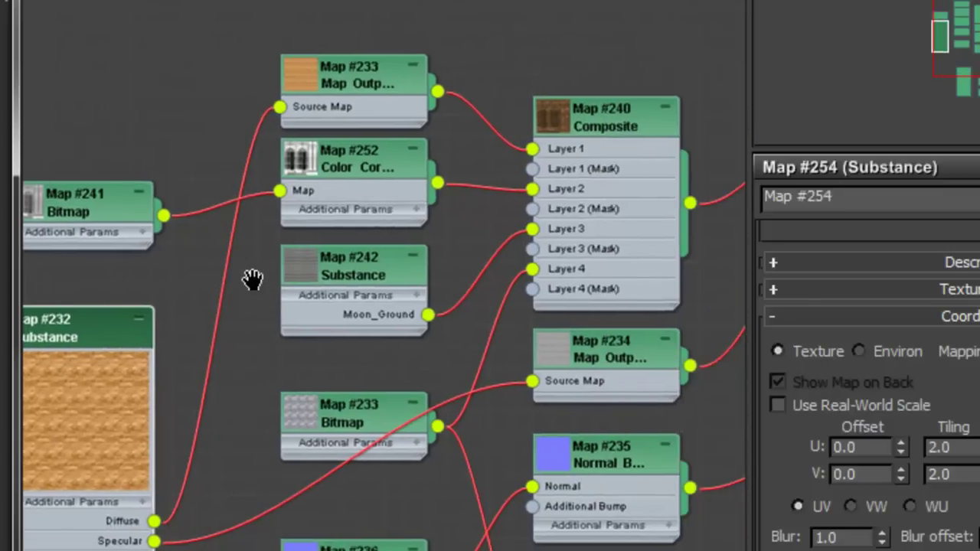
left_click_drag(344, 61, 345, 40)
left_click_drag(300, 435, 299, 468)
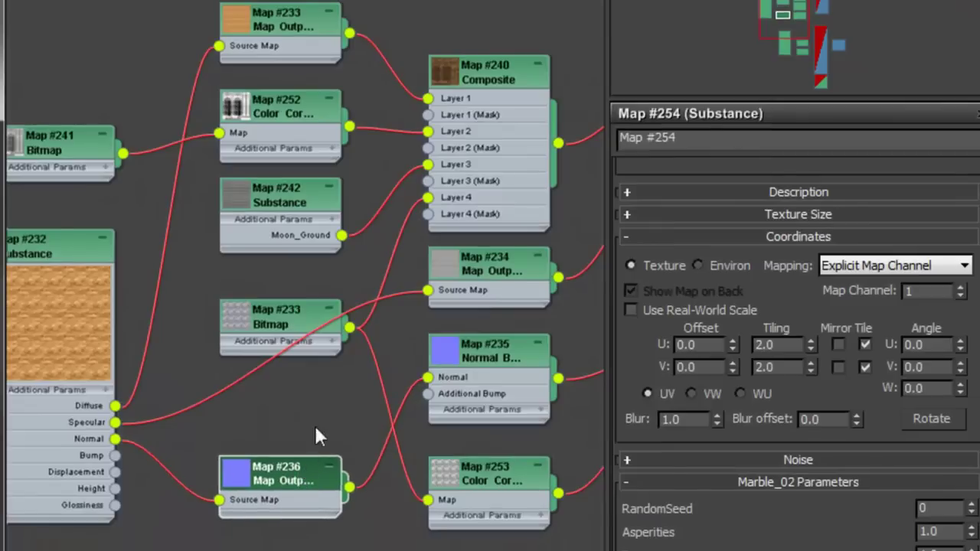
left_click_drag(498, 280, 502, 291)
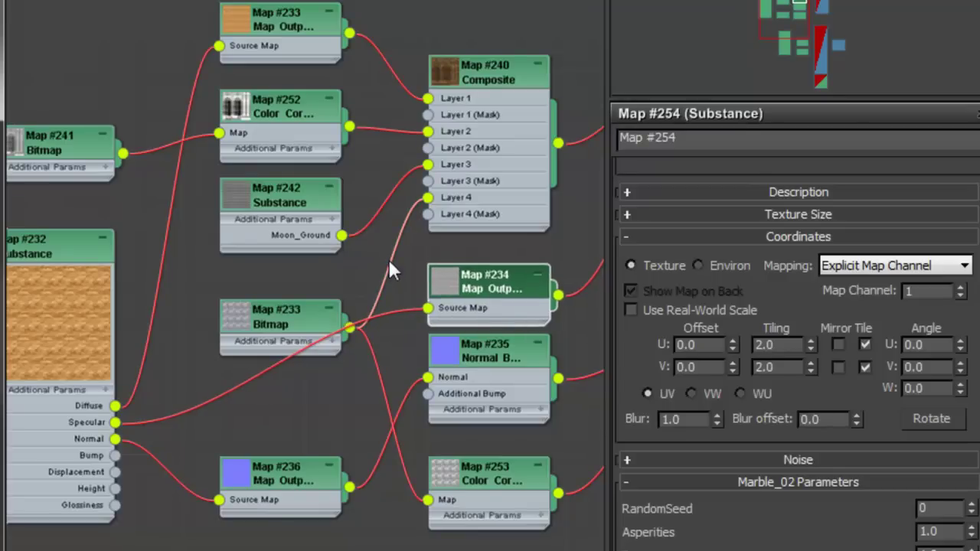
- Select the Composite map and enlarge the preview of the Color Correction node feeding its Layer 2
scroll(342, 185, "down", 1)
middle_click_drag(330, 156, 351, 179)
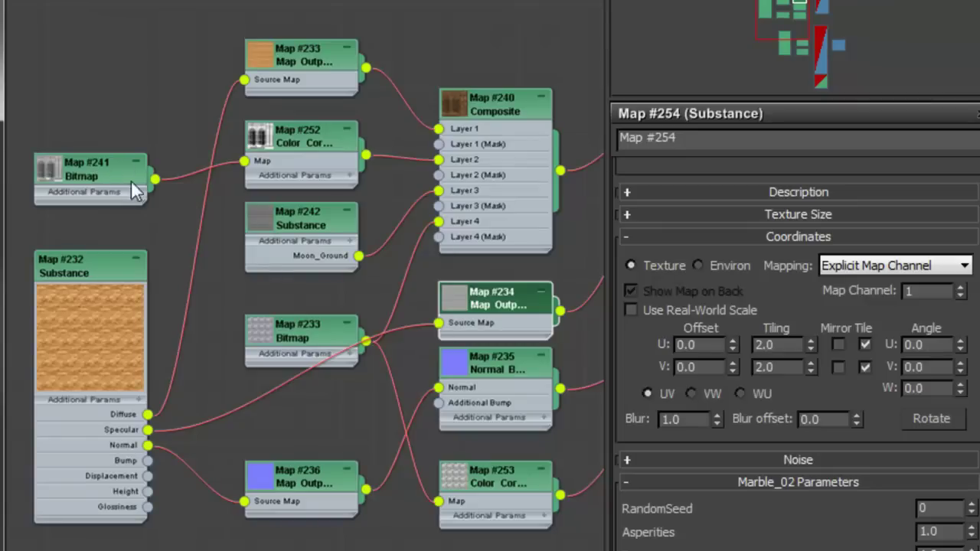
left_click(509, 110)
middle_click_drag(546, 186, 475, 166)
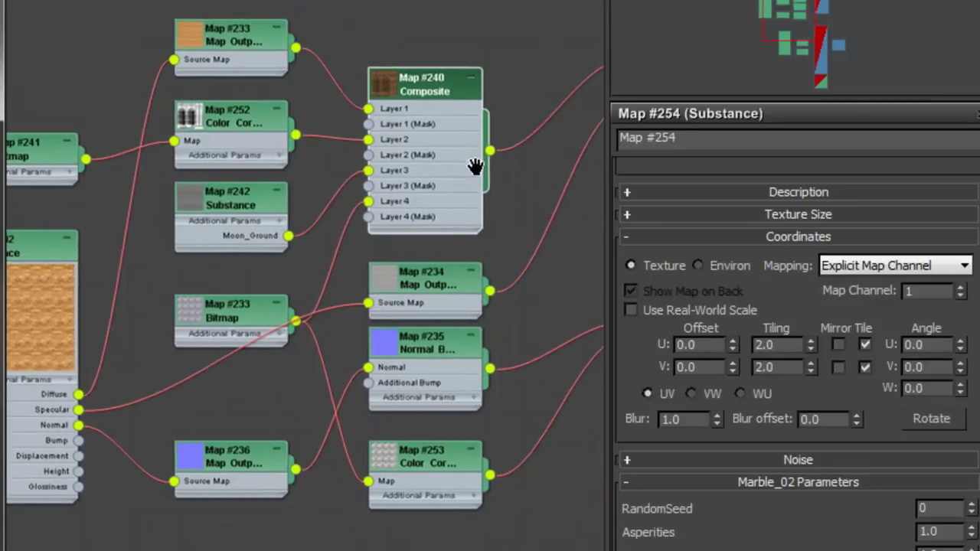
left_click(190, 121)
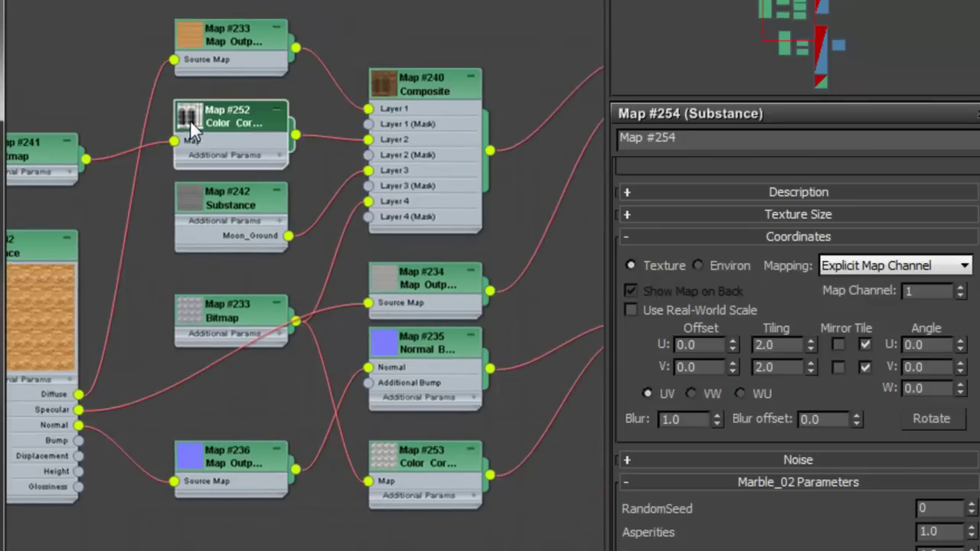
double_click(190, 120)
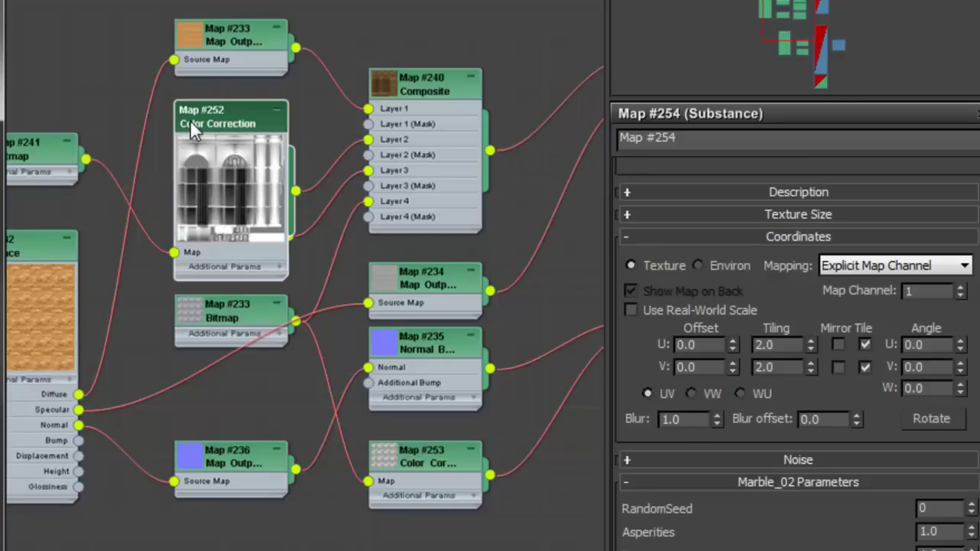
- Inspect the Color Correction parameters and collapse that node's slots, then open the Map #233 Bitmap's parameters and enlarge its preview
double_click(232, 119)
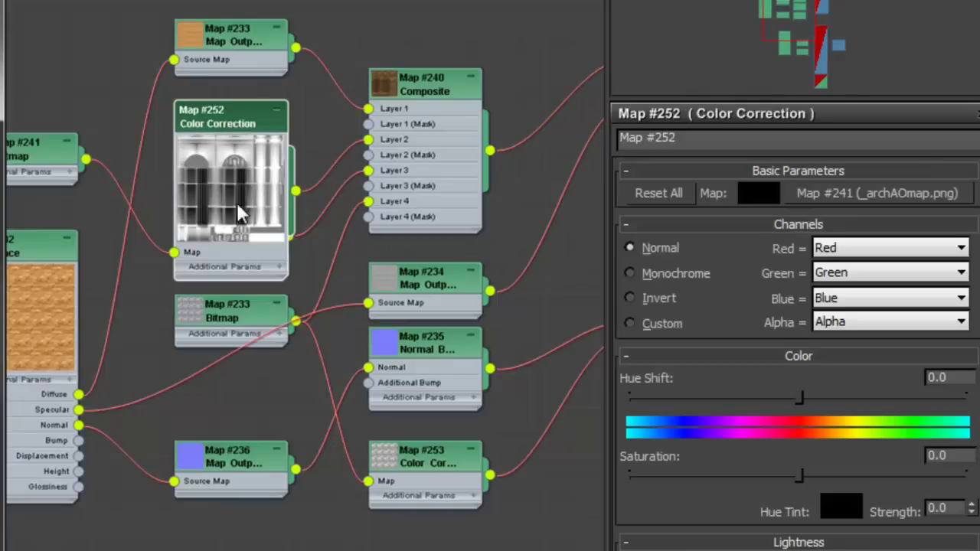
left_click(276, 110)
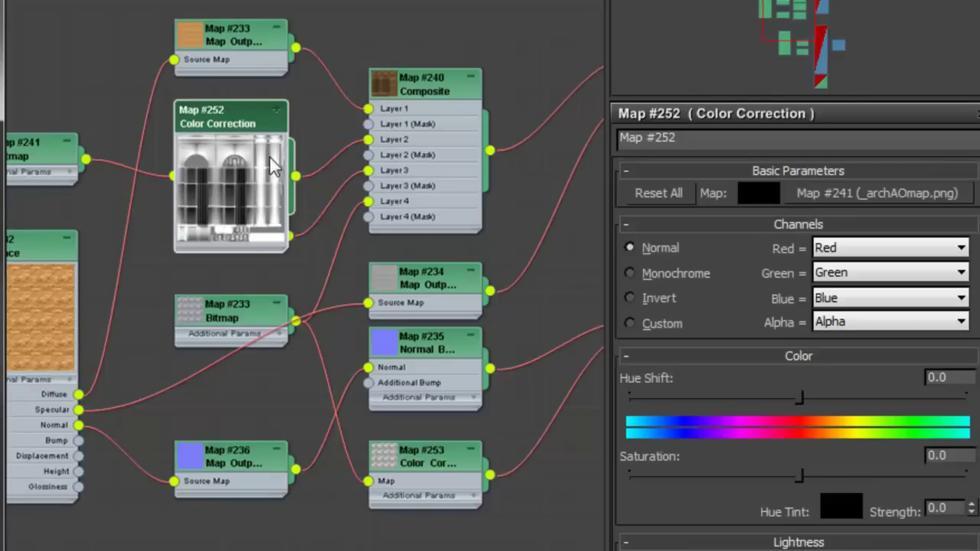
double_click(248, 324)
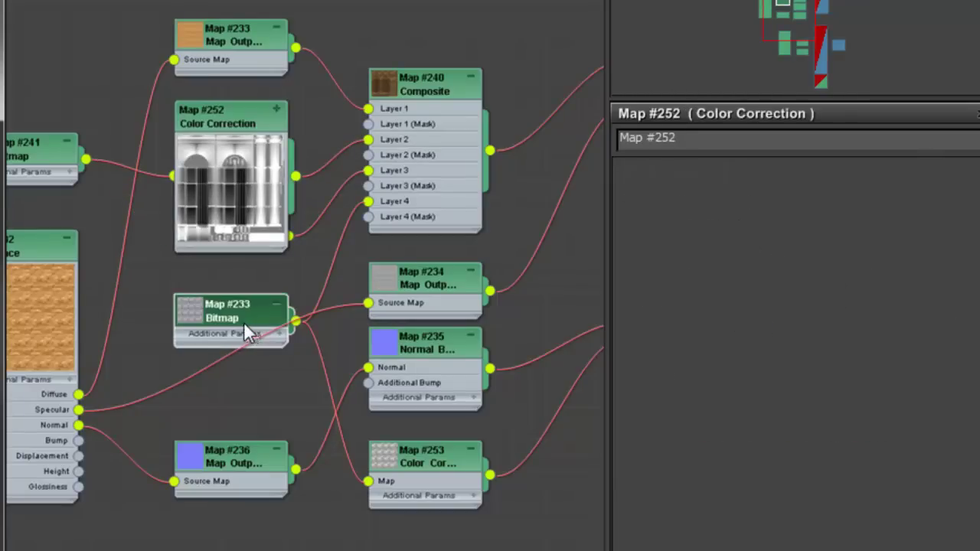
double_click(197, 309)
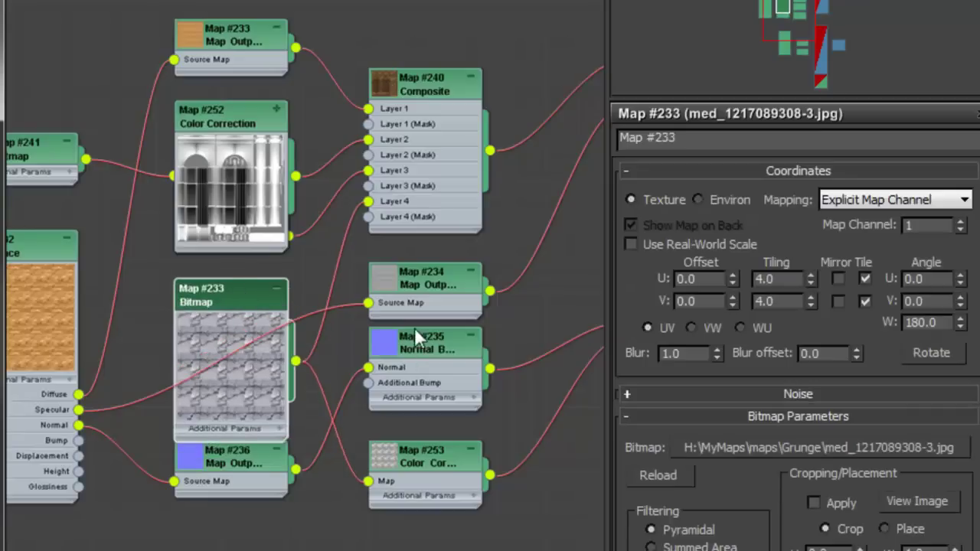
- Assign the grunged Arch & Design material fed by the Composite map to the selected arch
middle_click_drag(417, 326, 339, 321)
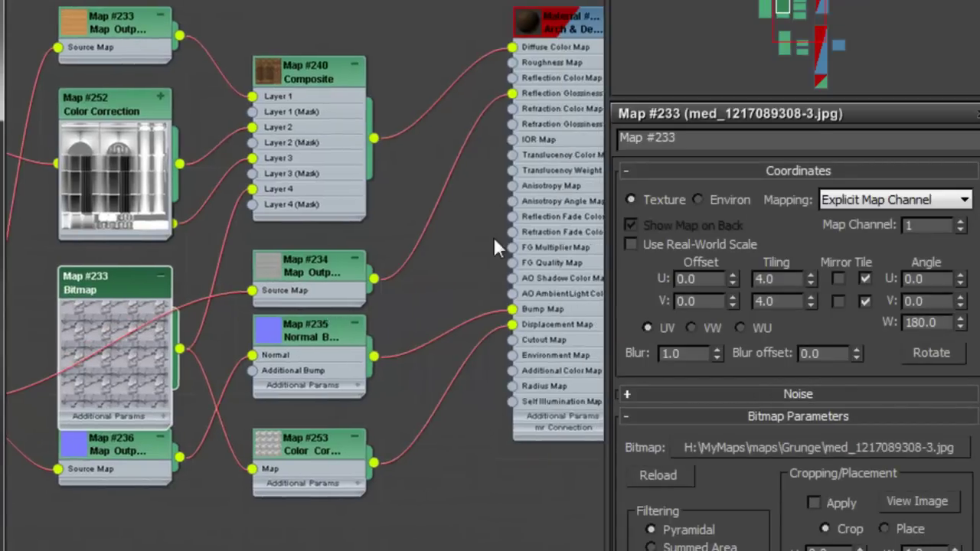
scroll(486, 258, "down", 1)
middle_click_drag(486, 258, 428, 261)
middle_click_drag(469, 237, 434, 266)
left_click(469, 80)
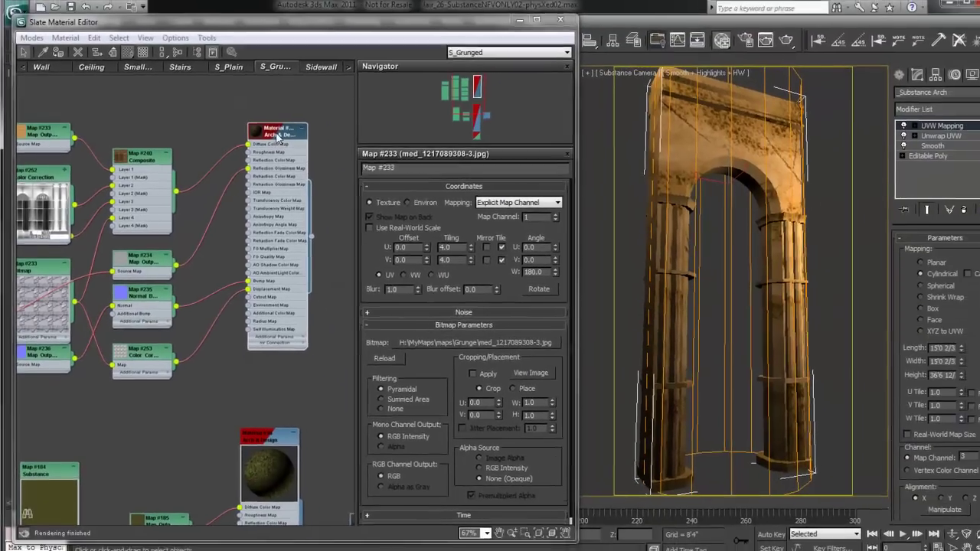
right_click(279, 138)
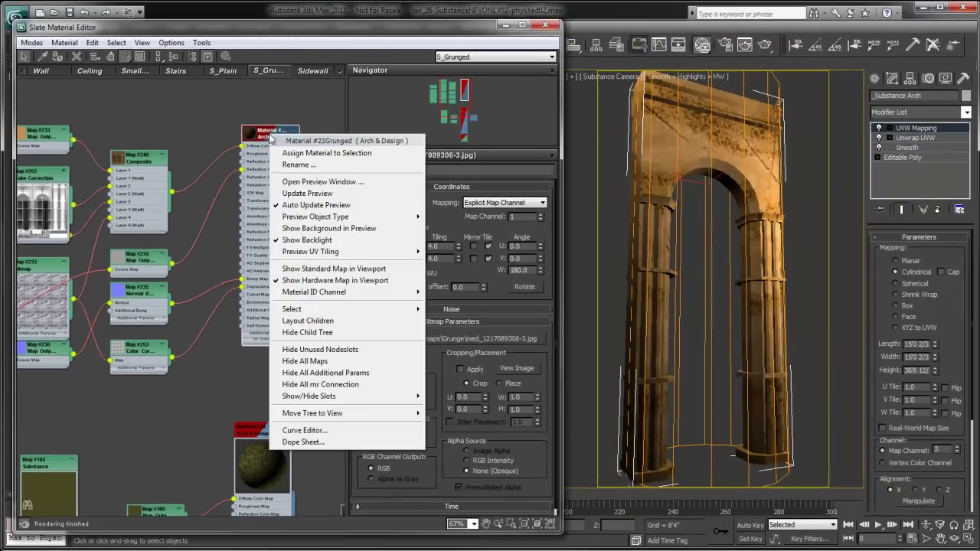
left_click(321, 152)
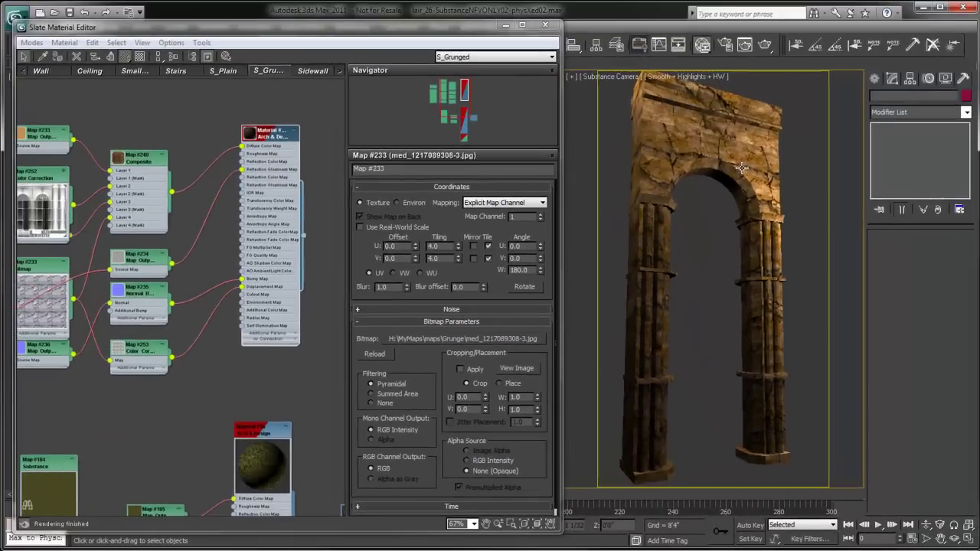
- Locate the mossy Arch & Design network and move its Map #184 Substance node closer to the two Map Output nodes
left_click_drag(280, 142, 274, 150)
scroll(299, 227, "down", 4)
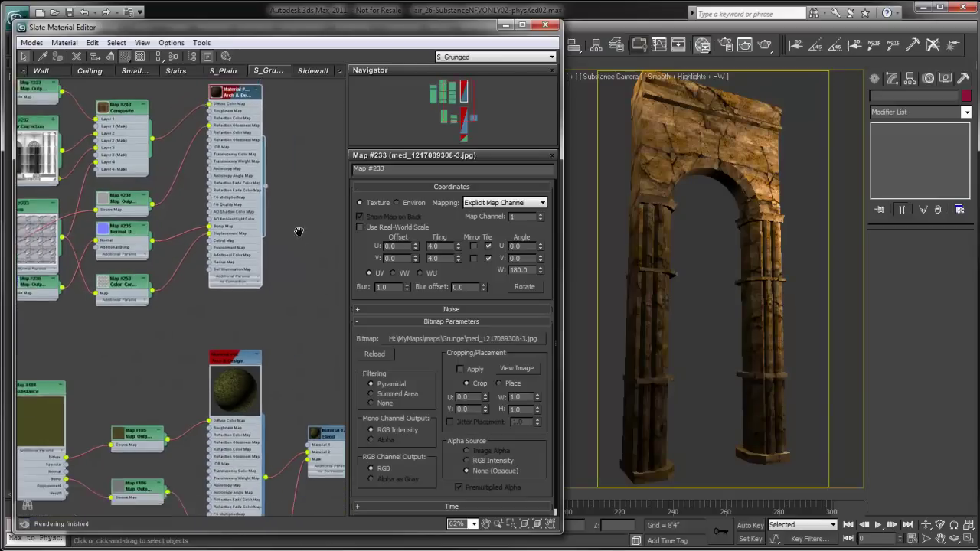
middle_click_drag(274, 201, 282, 77)
scroll(304, 184, "up", 3)
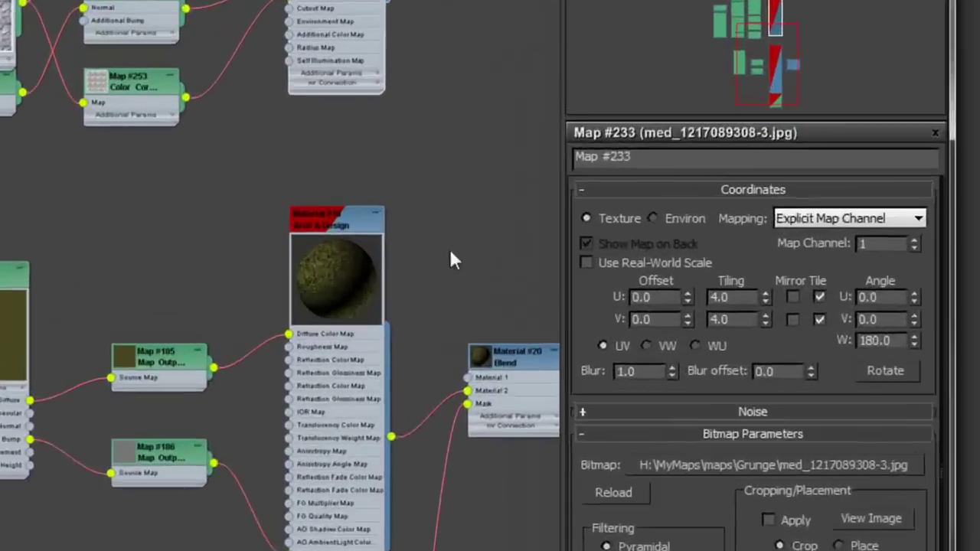
middle_click_drag(276, 219, 358, 154)
scroll(329, 160, "up", 1)
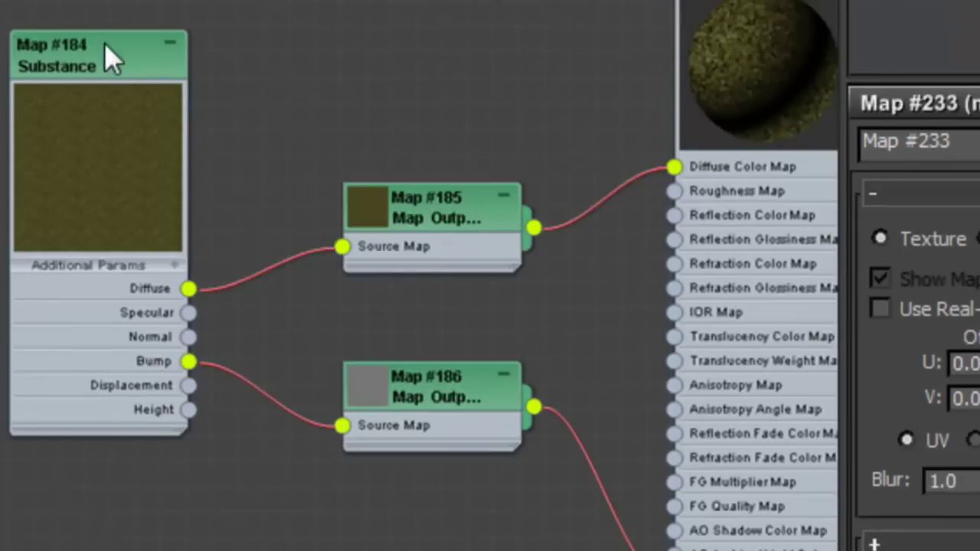
left_click_drag(104, 42, 137, 88)
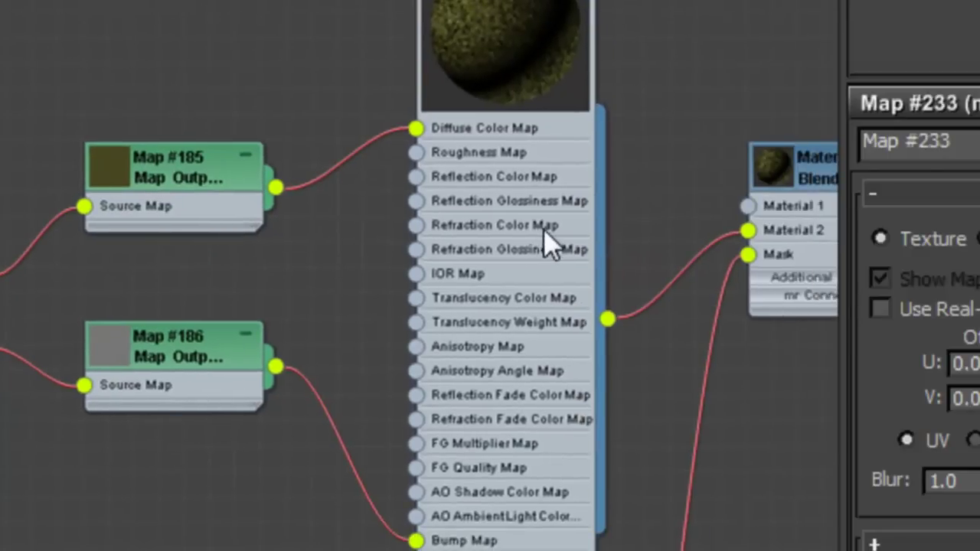
- Trace the wire from the Blend material's Mask input and enlarge the preview of its Gradient Ramp map
middle_click_drag(544, 229, 562, 291)
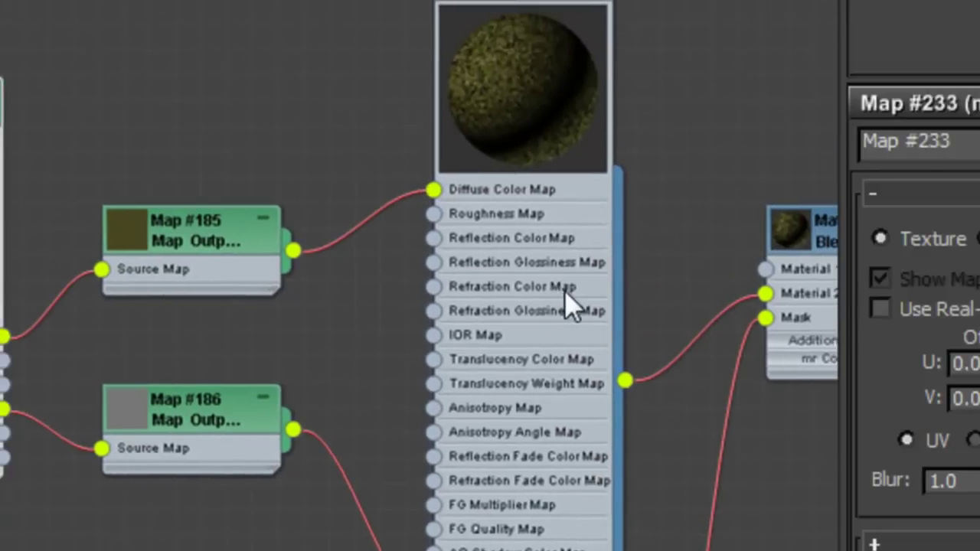
middle_click_drag(670, 288, 583, 235)
middle_click_drag(696, 339, 672, 122)
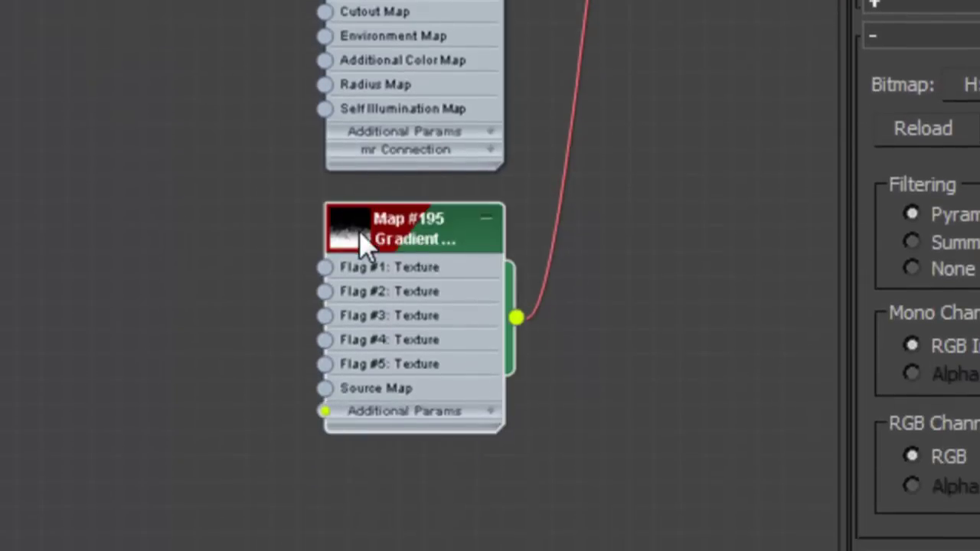
double_click(350, 242)
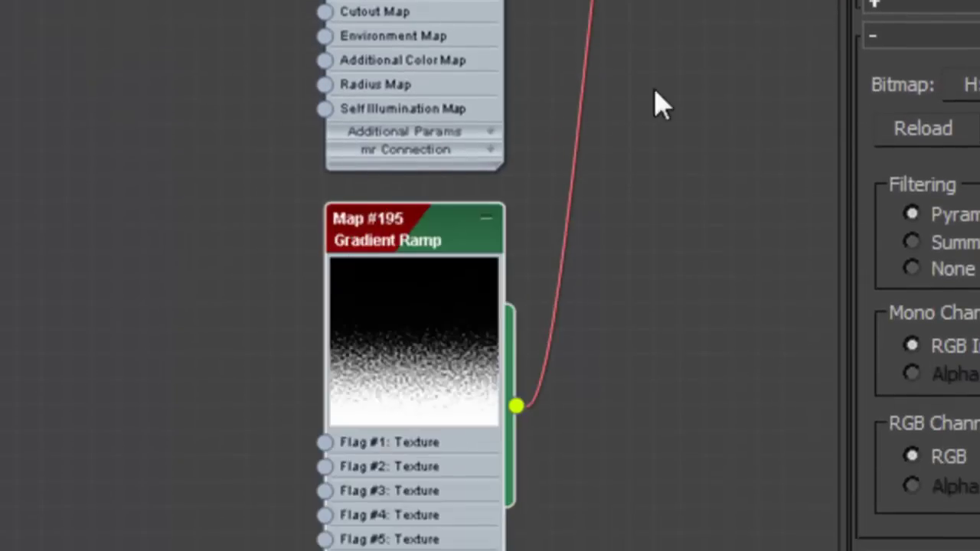
- Connect the grunged Arch & Design material's output to the Material 1 input of the Blend material
middle_click_drag(656, 89, 482, 291)
scroll(551, 131, "down", 1)
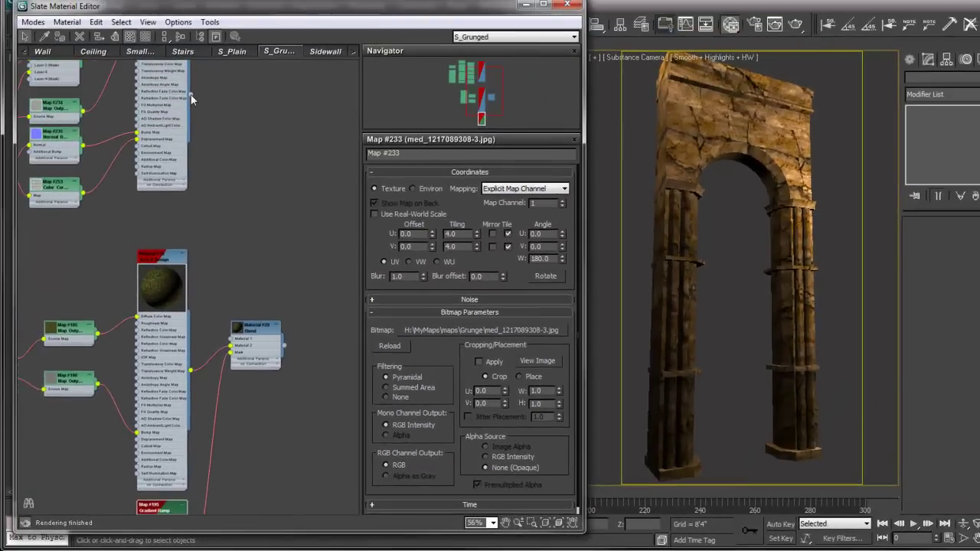
left_click_drag(190, 95, 231, 345)
- Assign the Blend material to the arch and move the archrender.png image window clear of the node graph
left_click(678, 181)
right_click(248, 330)
left_click(287, 346)
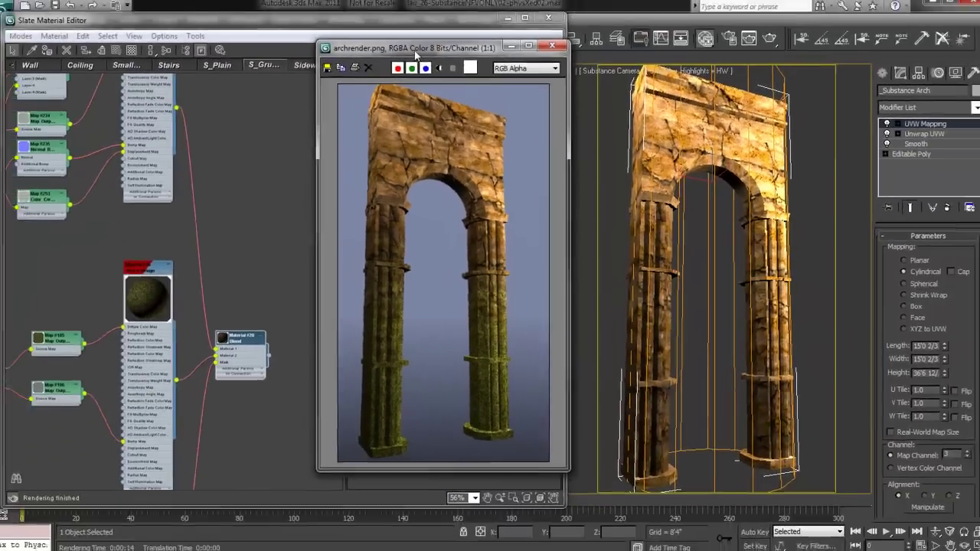
left_click_drag(417, 58, 549, 63)
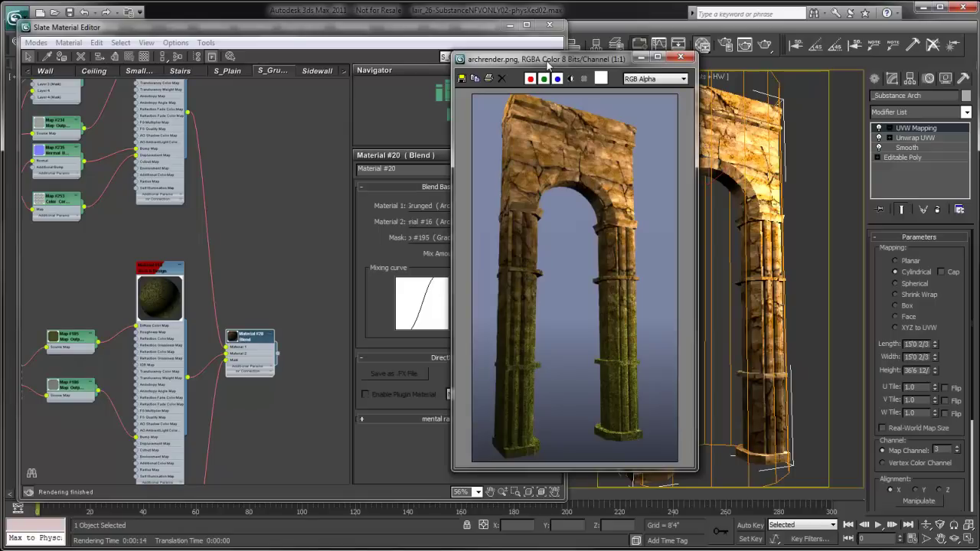